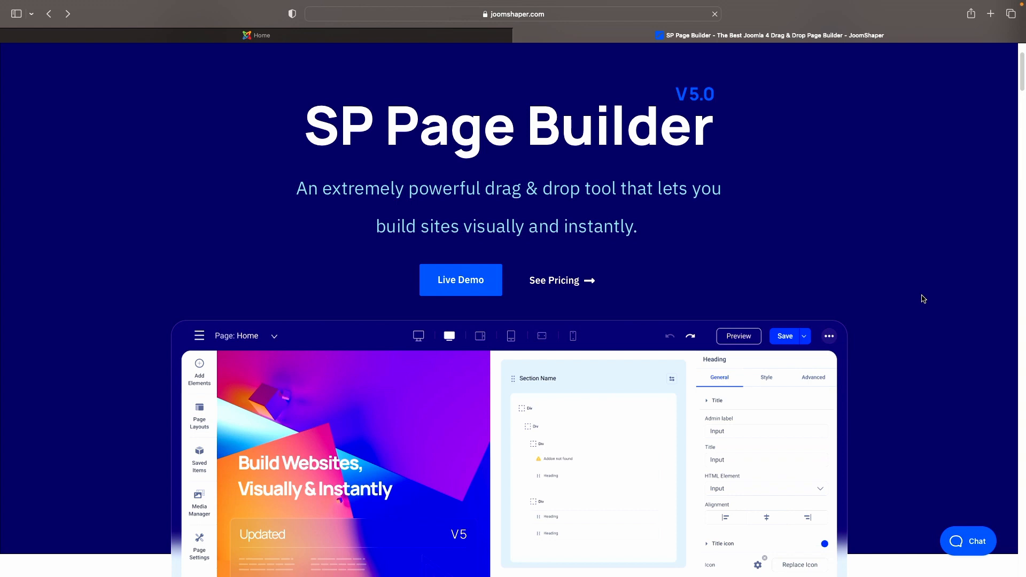
- Switch from the JoomShaper product page to the browser tab with the SP Page Builder demo's Home page
scroll(923, 298, "up", 3)
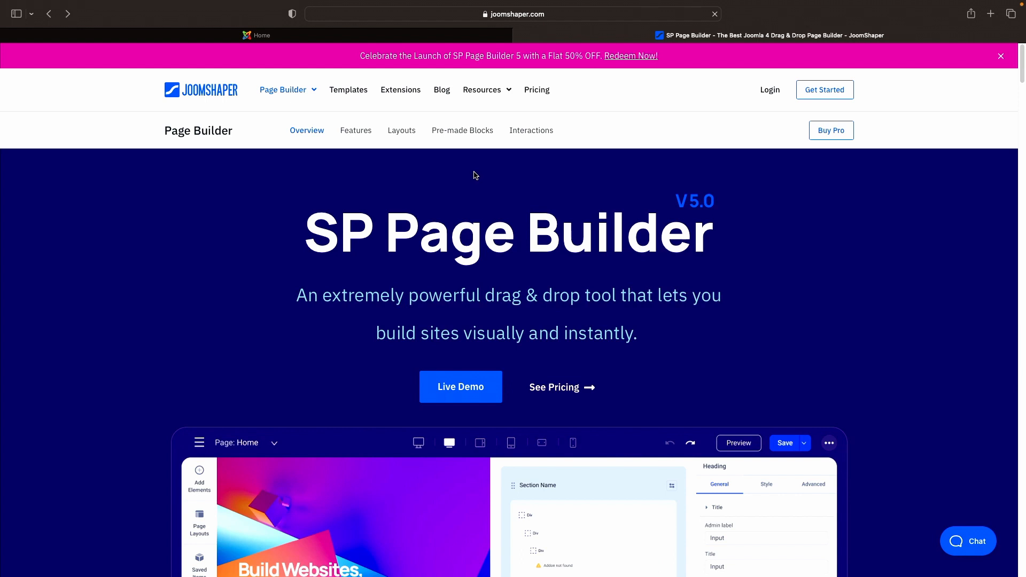
left_click(380, 38)
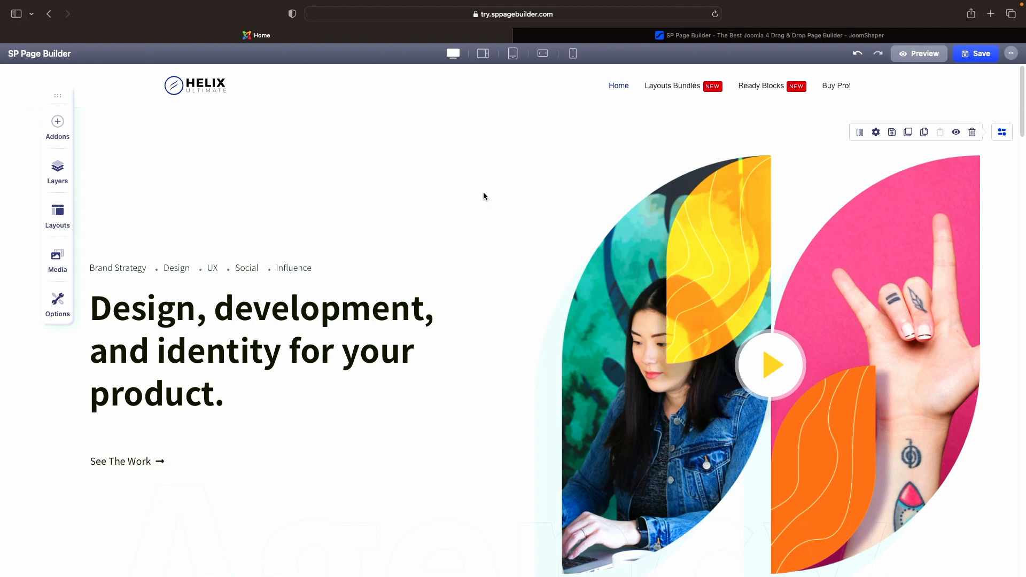
mouse_move(233, 116)
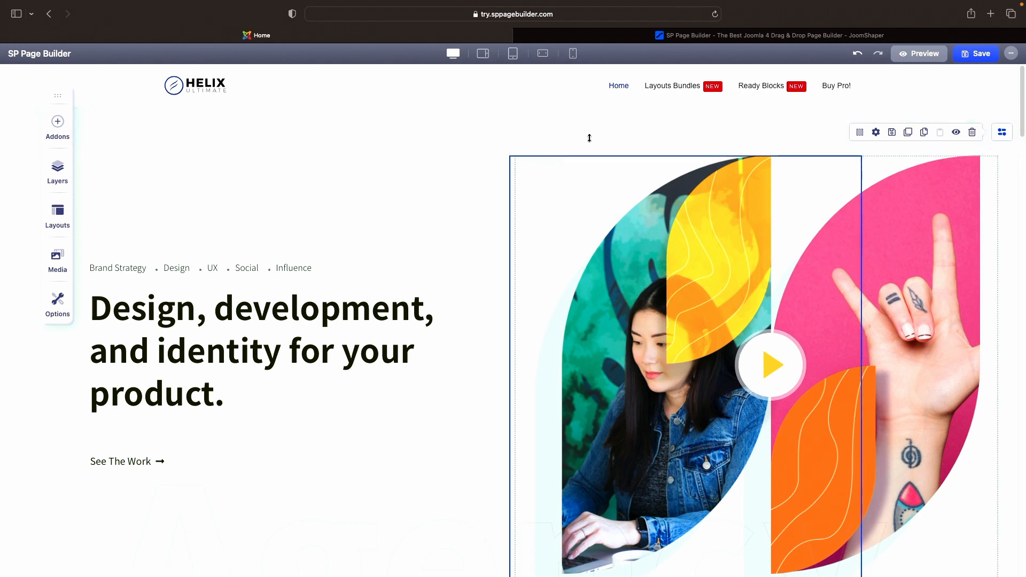
mouse_move(577, 118)
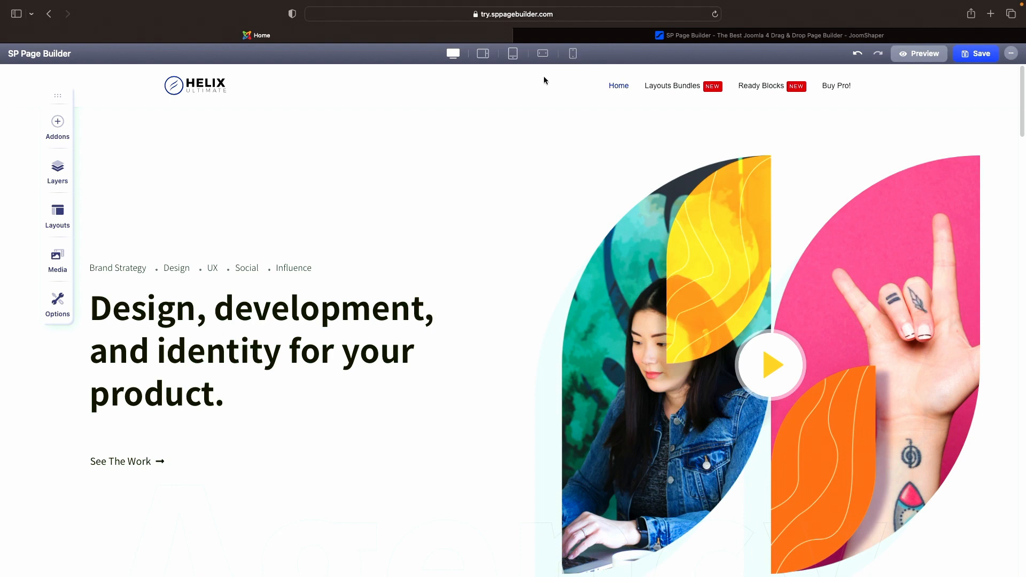
- Preview the Home page hero section in landscape tablet, tablet, mobile landscape and mobile views, and return to desktop view
left_click(482, 54)
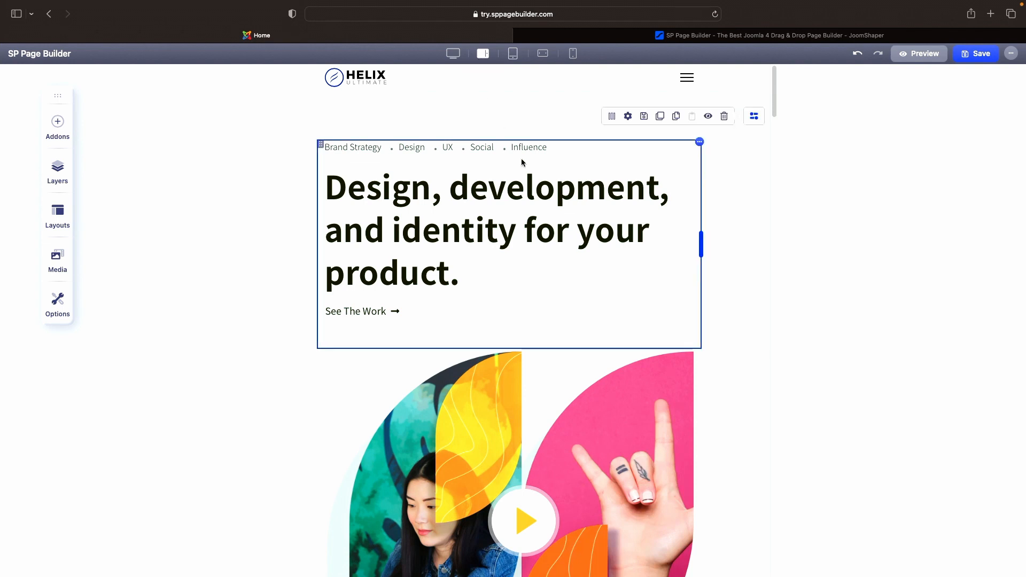
left_click(513, 56)
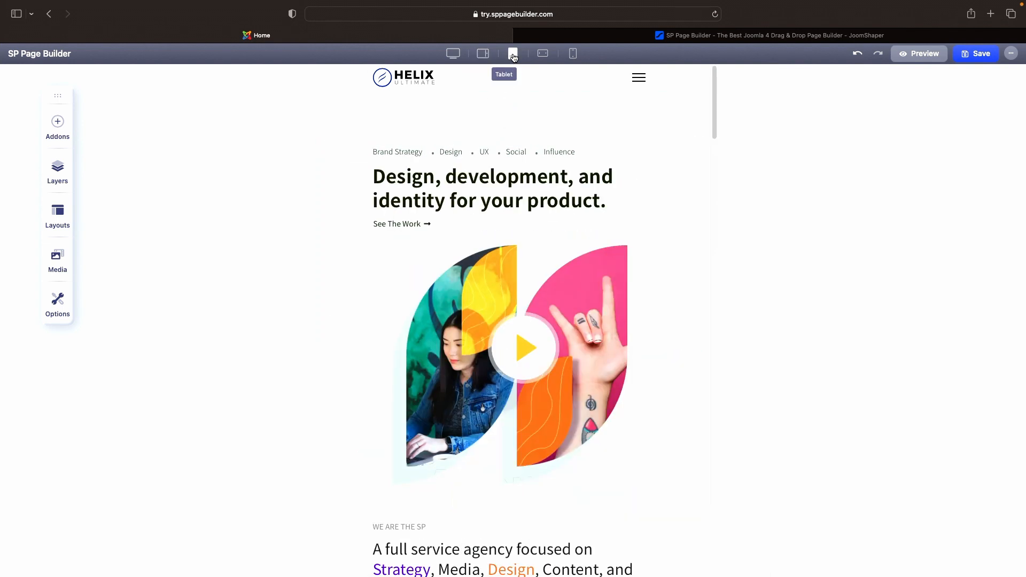
left_click(543, 55)
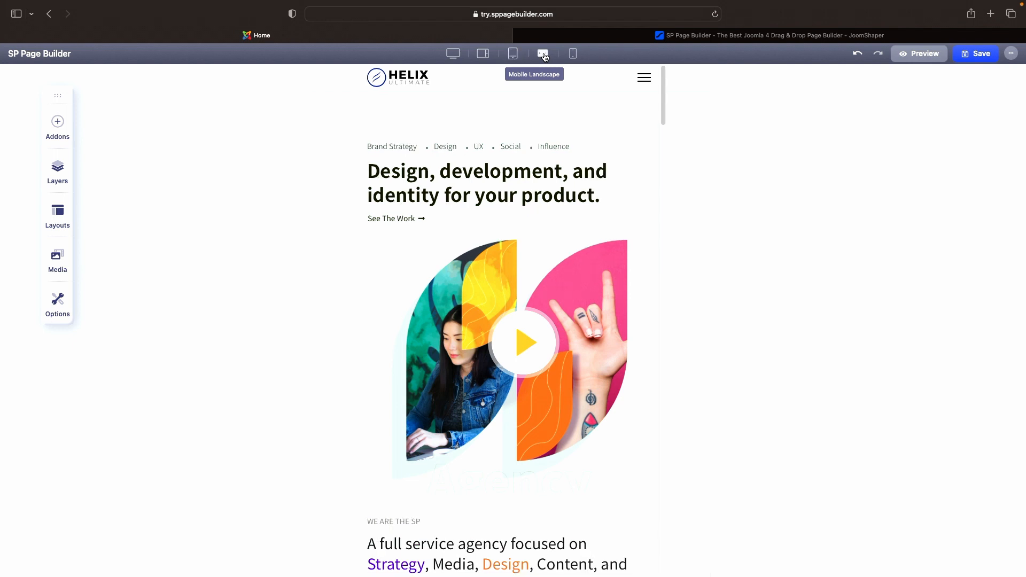
left_click(574, 55)
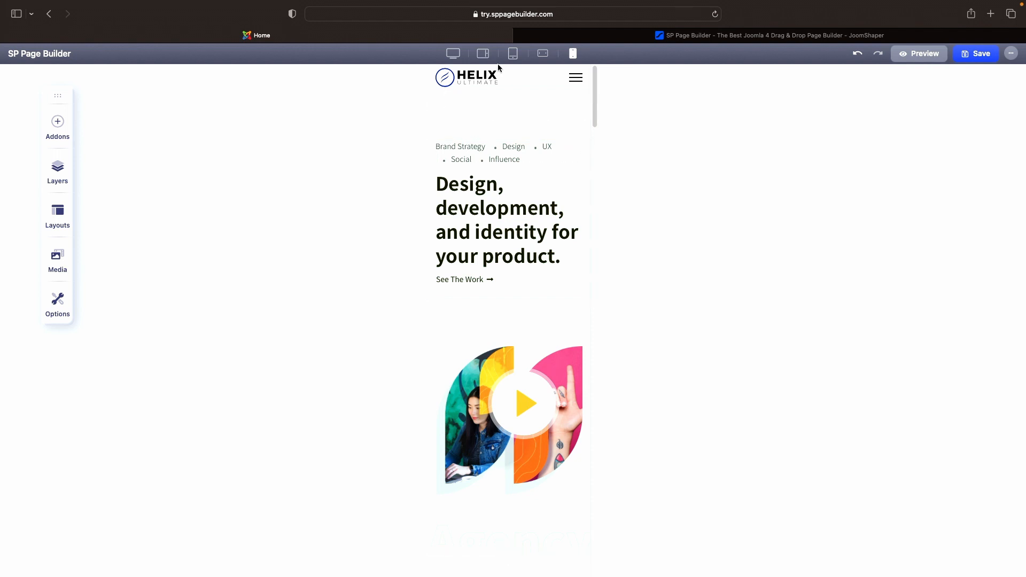
left_click(452, 53)
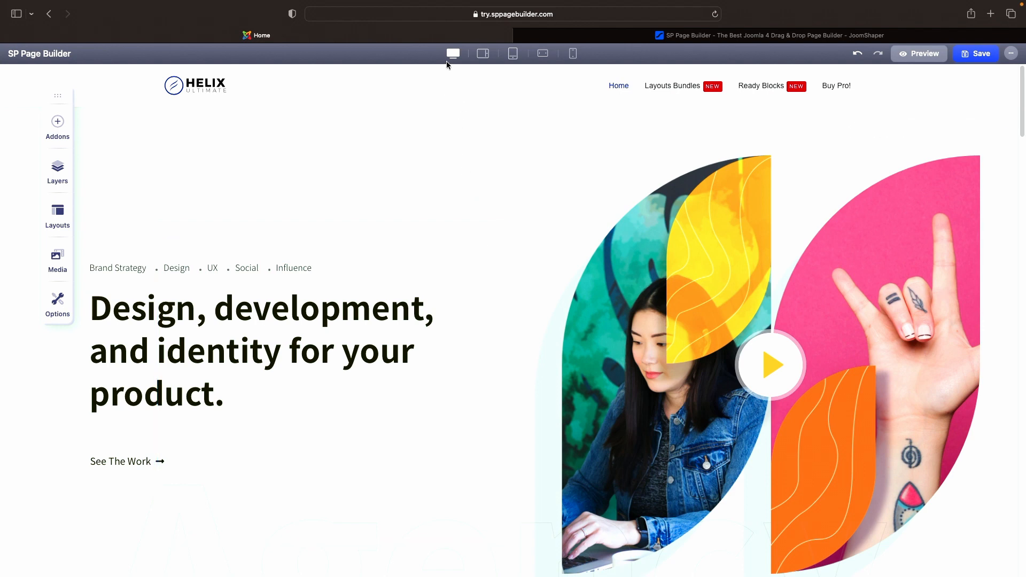
- Compare the hero and "We are the SP" sections in mobile view with their desktop layout
left_click(573, 54)
scroll(536, 155, "down", 3)
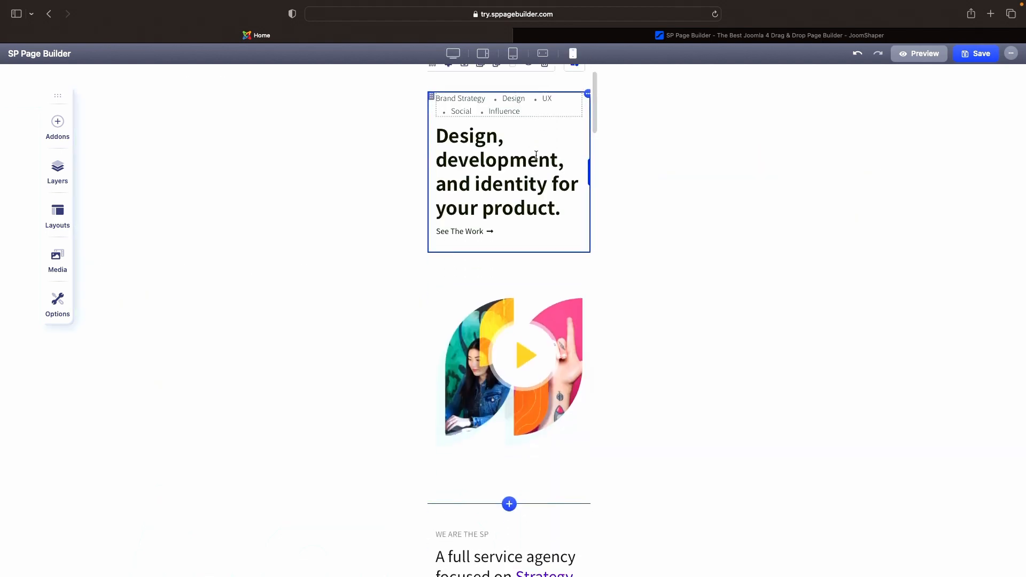
scroll(536, 155, "down", 10)
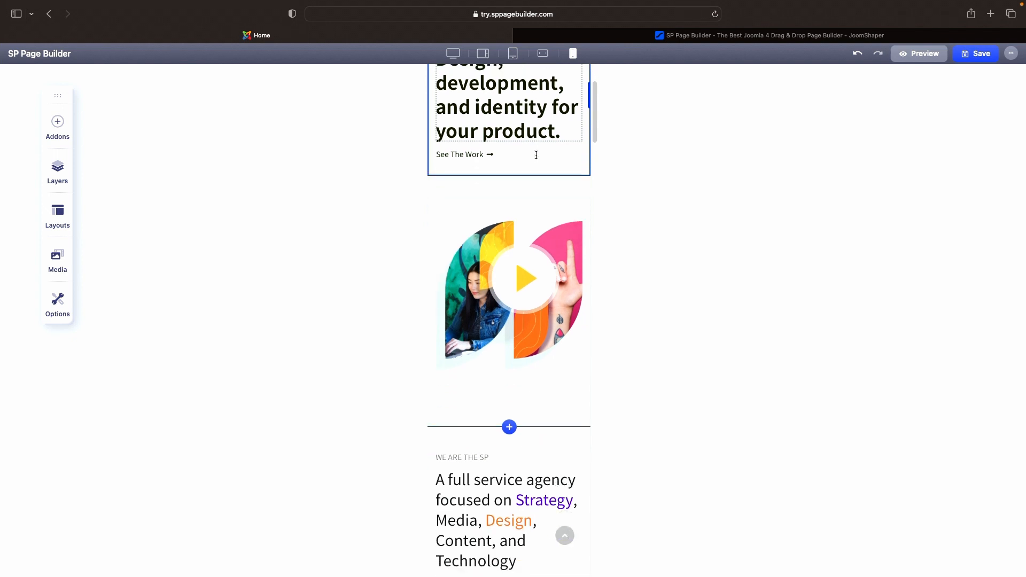
scroll(537, 158, "down", 3)
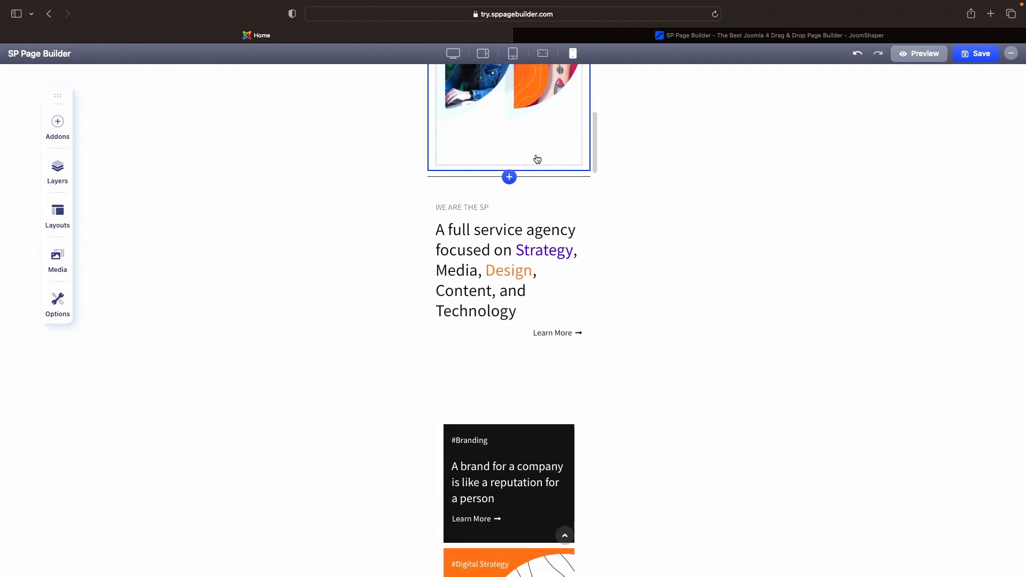
scroll(536, 156, "up", 8)
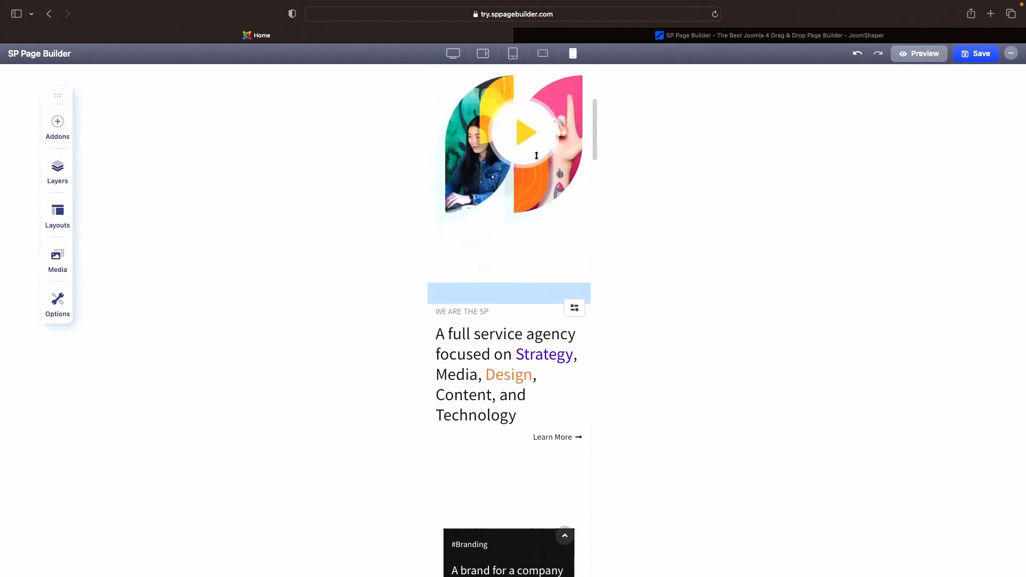
left_click(451, 56)
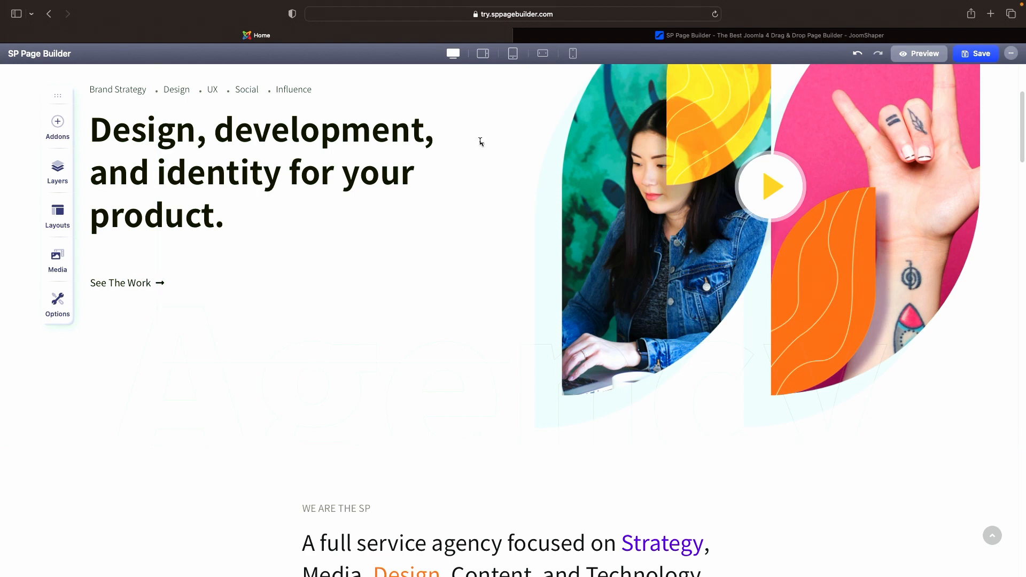
scroll(479, 143, "down", 4)
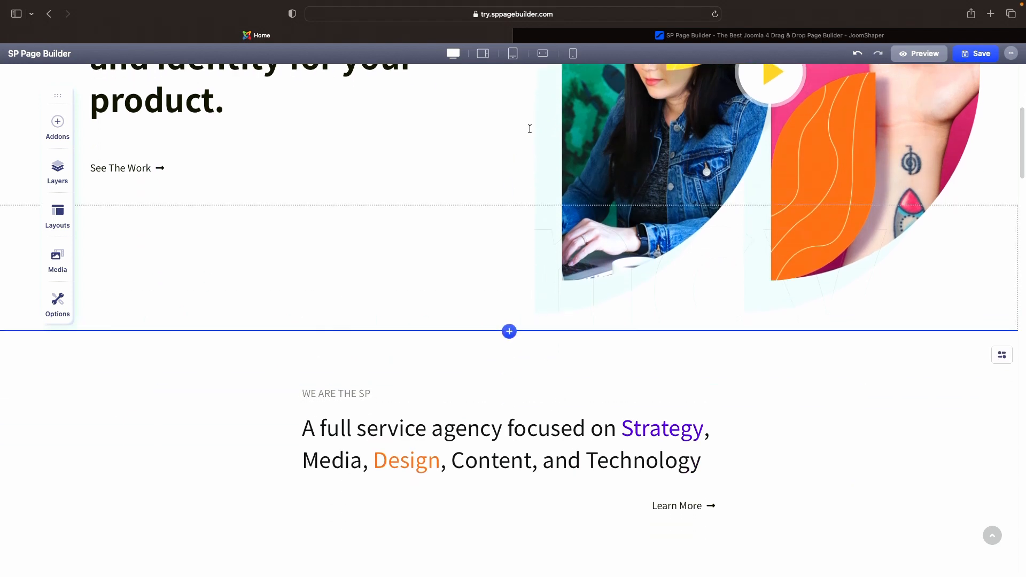
- In mobile view, examine how the agency text, service cards and case studies stack down the page
left_click(572, 54)
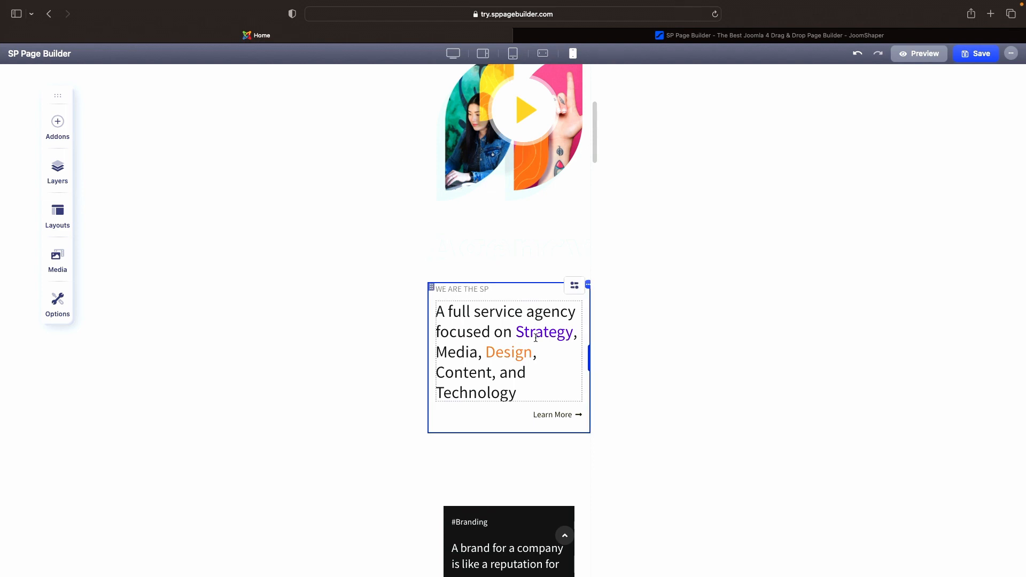
scroll(535, 338, "down", 3)
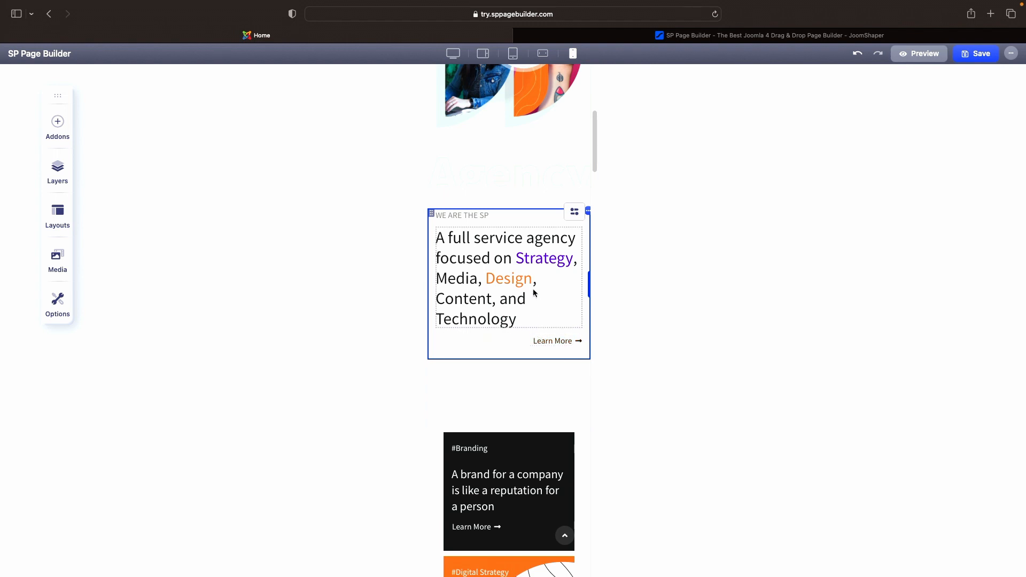
scroll(534, 292, "down", 15)
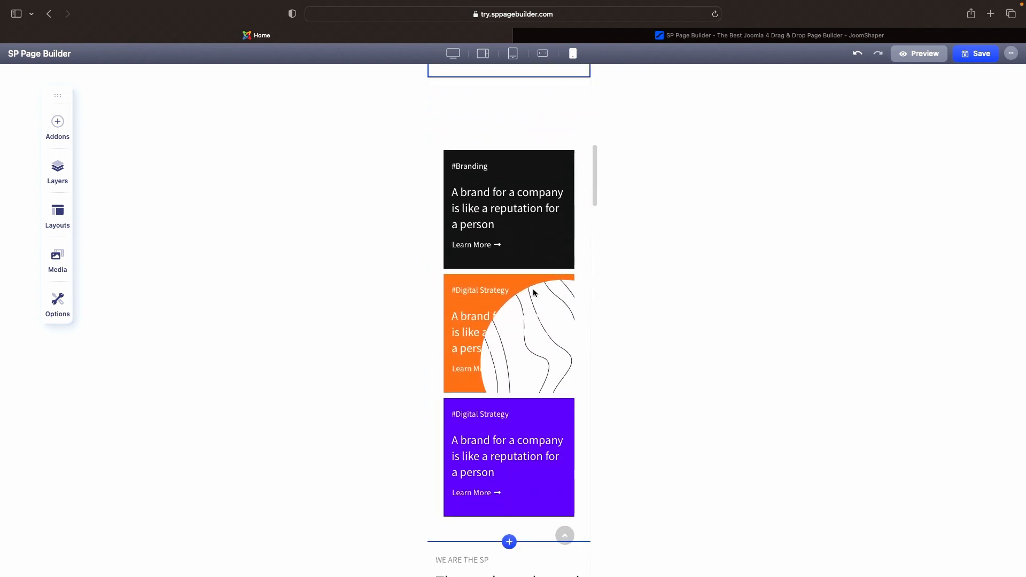
scroll(534, 292, "down", 6)
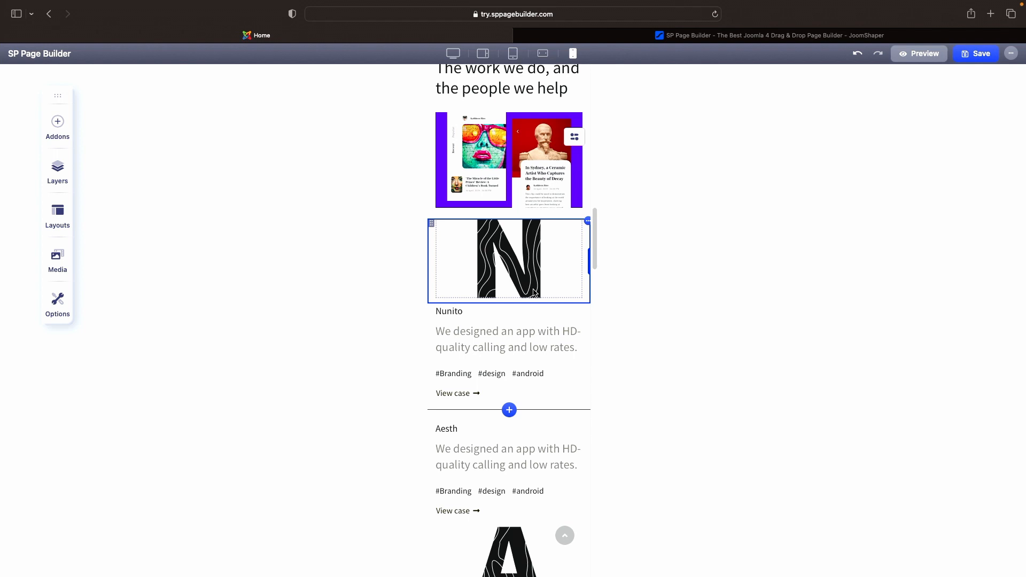
scroll(533, 292, "down", 10)
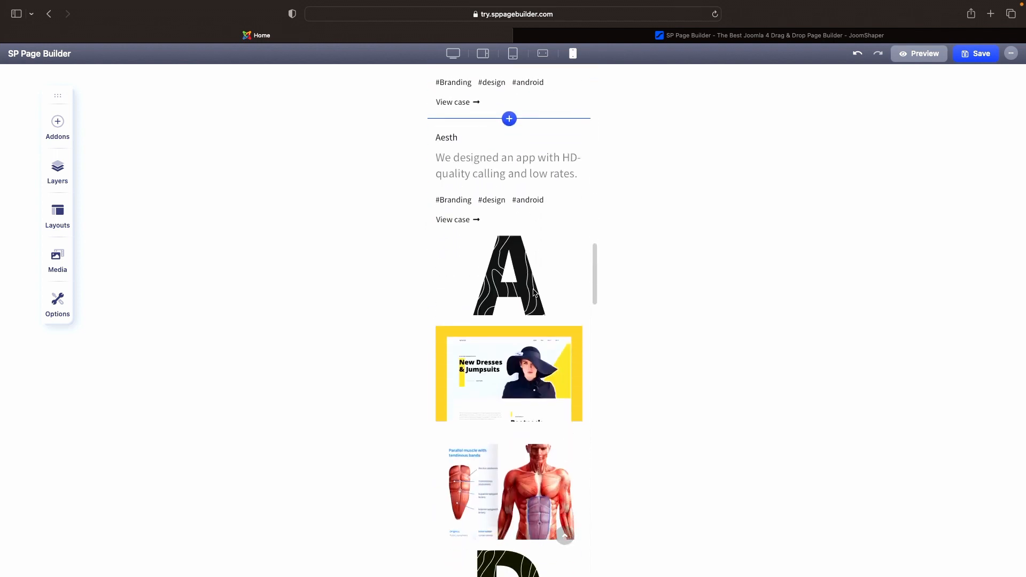
scroll(533, 293, "down", 6)
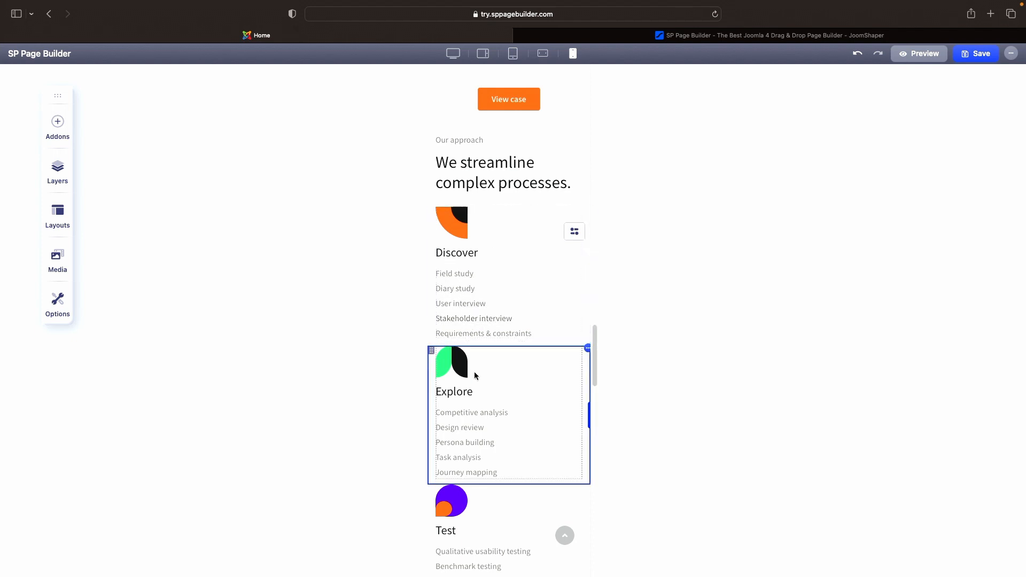
- Examine the mobile layout of the Discover, Explore, Test and Listen columns down to the testimonial heading
scroll(474, 374, "down", 2)
scroll(475, 376, "up", 2)
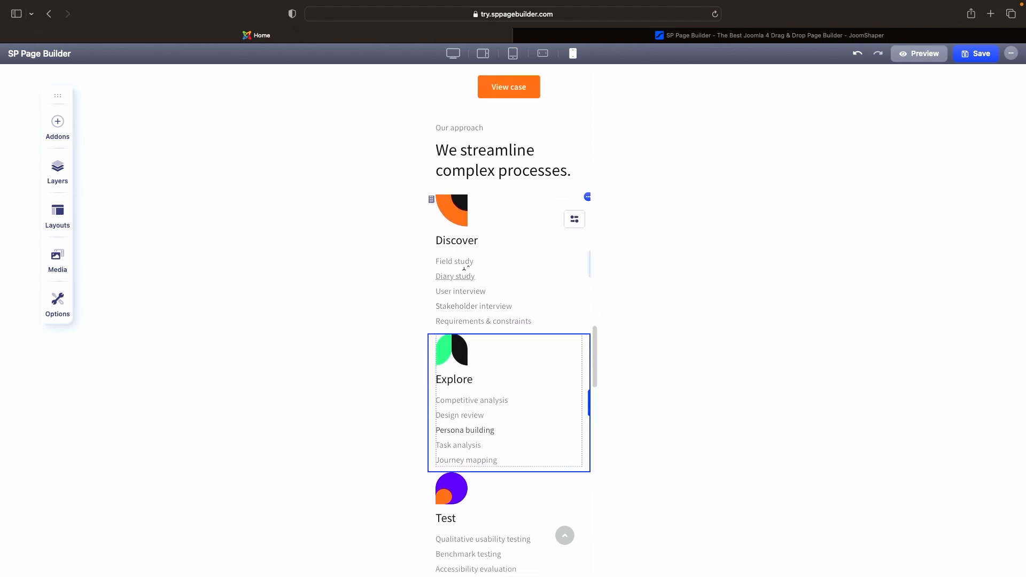
scroll(476, 400, "down", 3)
scroll(477, 412, "down", 1)
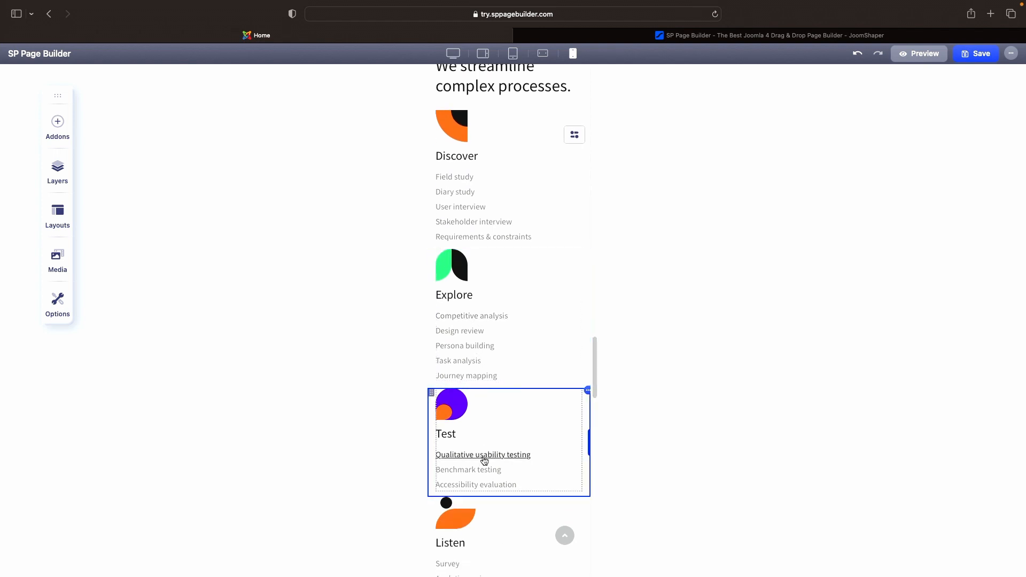
scroll(501, 425, "down", 2)
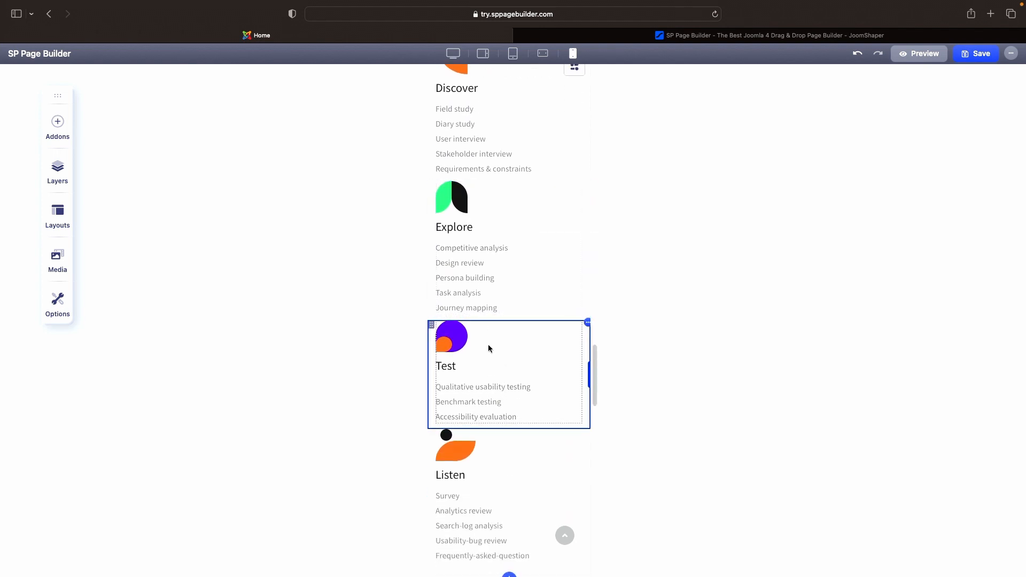
scroll(488, 347, "down", 4)
scroll(475, 353, "down", 4)
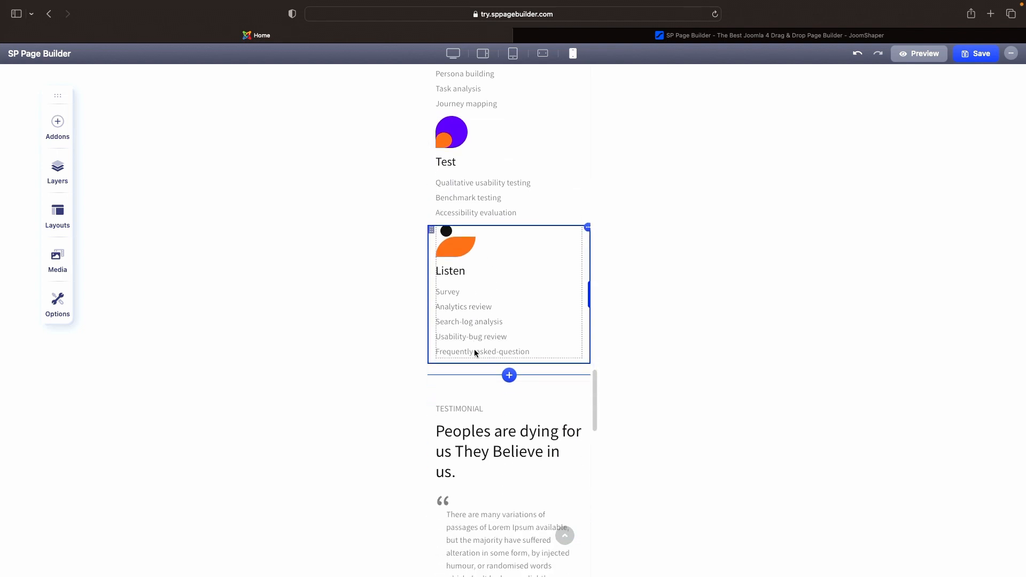
scroll(474, 355, "up", 3)
scroll(507, 289, "down", 1)
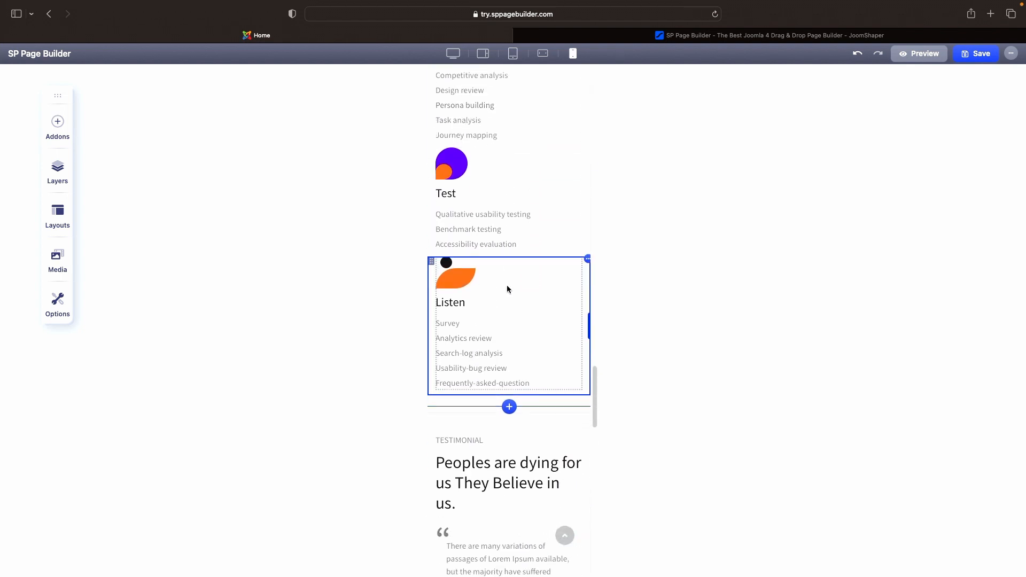
- Return to desktop view and examine the testimonial section and the four-column "Our approach" section
left_click(453, 53)
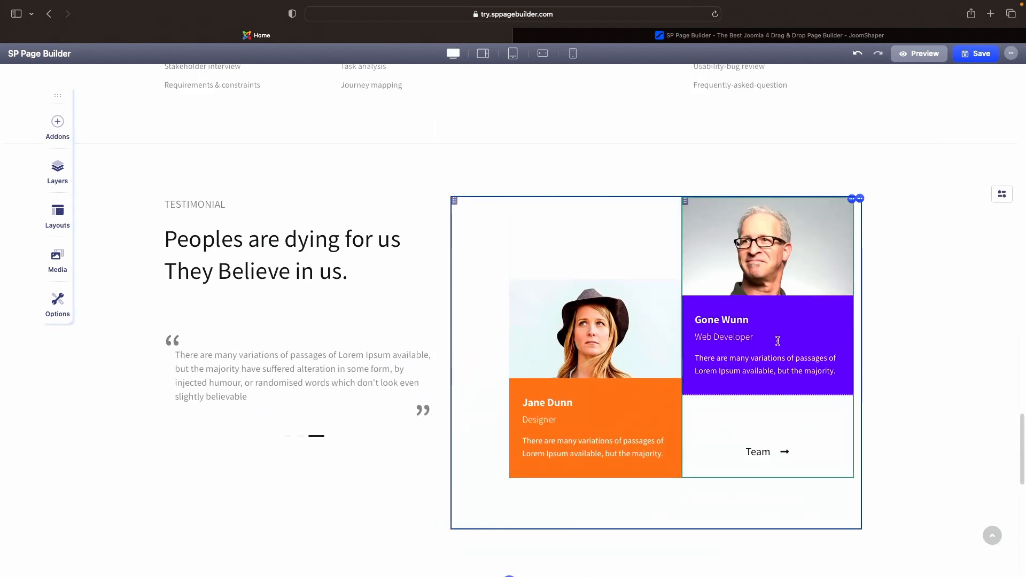
scroll(778, 340, "down", 8)
scroll(777, 340, "up", 11)
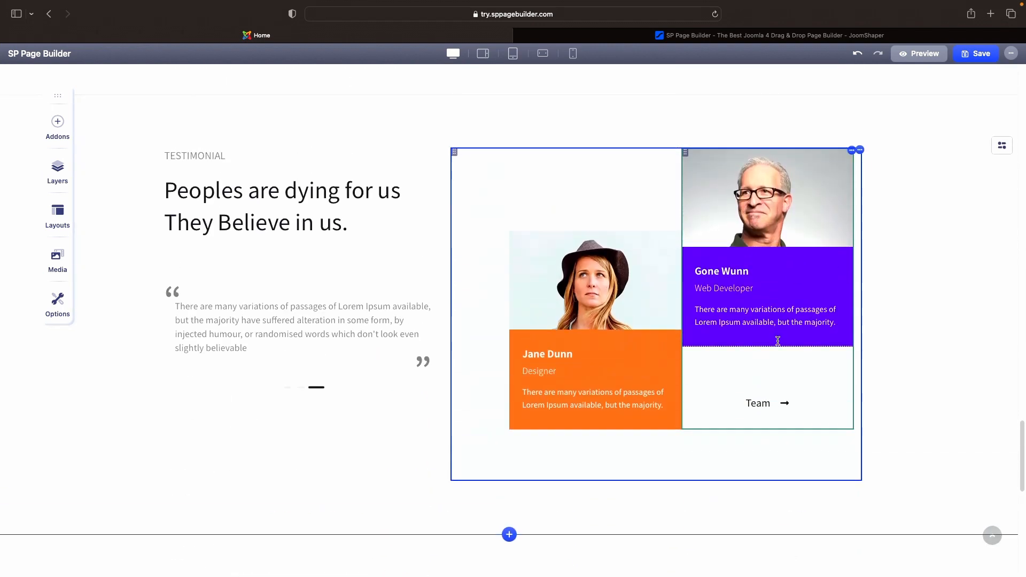
scroll(778, 341, "up", 1)
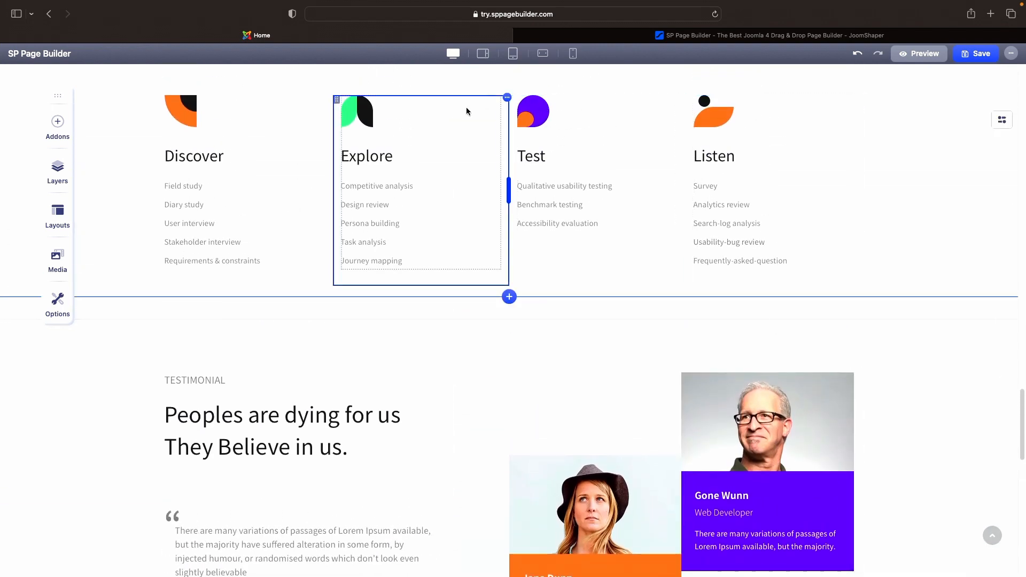
scroll(467, 110, "up", 2)
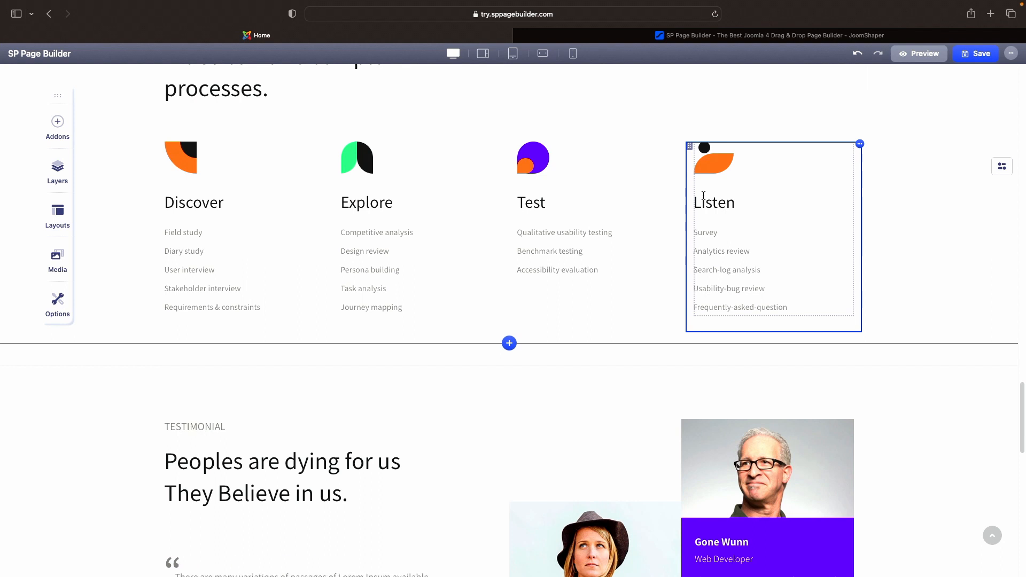
scroll(703, 195, "up", 3)
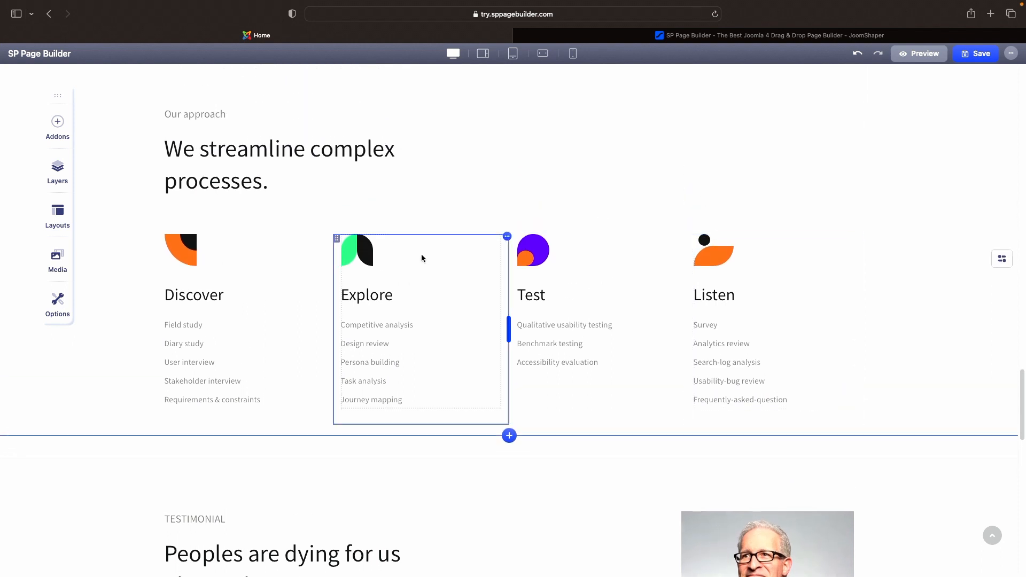
- Compare the "Our approach" section in landscape tablet, tablet, mobile landscape and mobile views
left_click(481, 55)
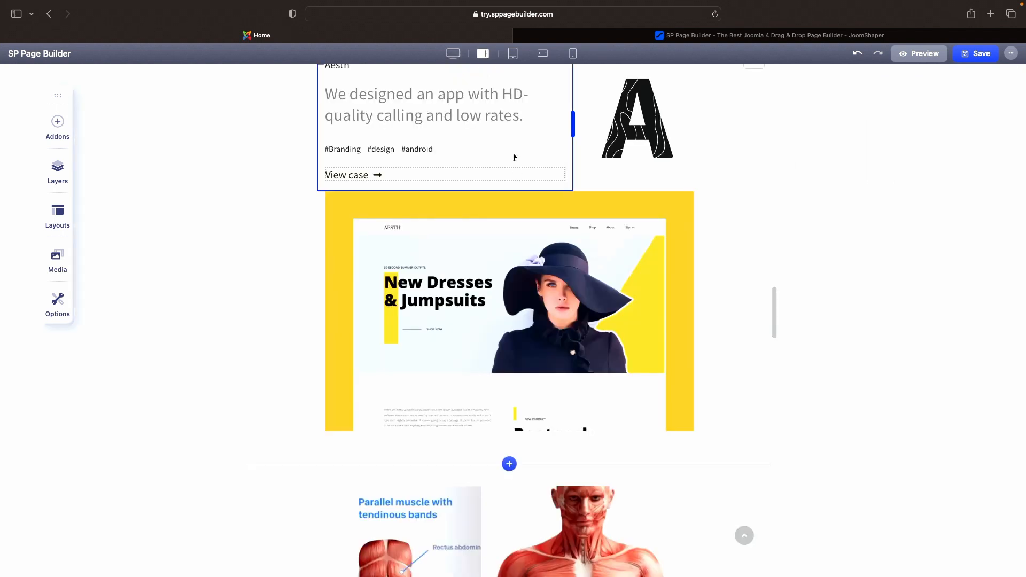
left_click(514, 56)
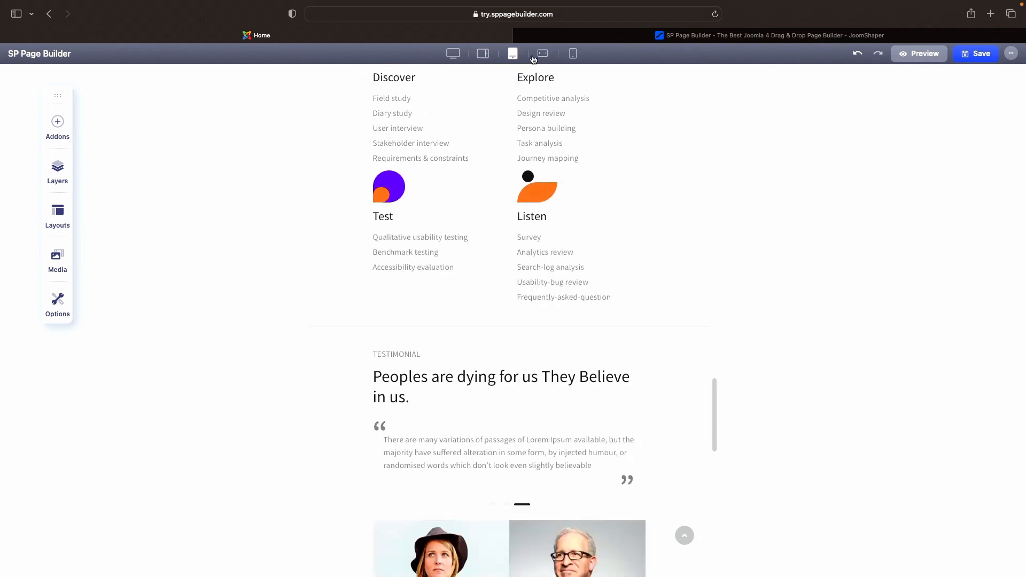
left_click(544, 54)
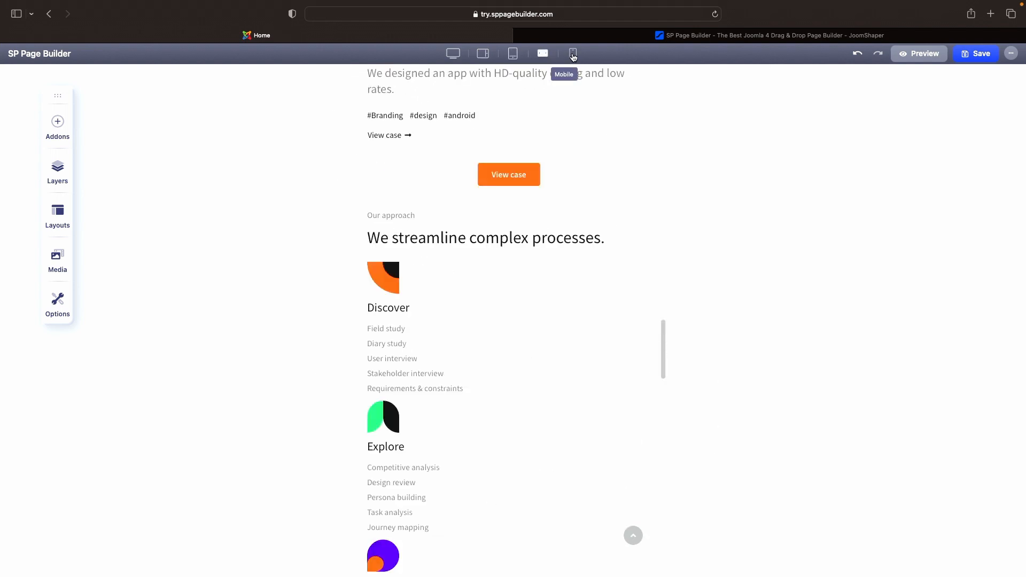
left_click(573, 54)
scroll(543, 191, "up", 10)
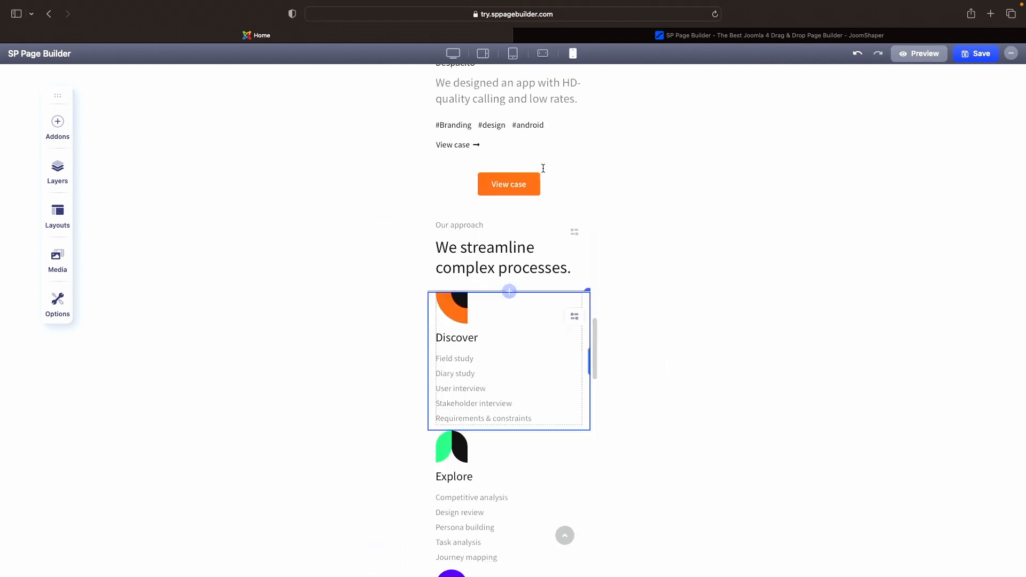
- Return the Home page to desktop view with the hero section showing
scroll(543, 168, "up", 15)
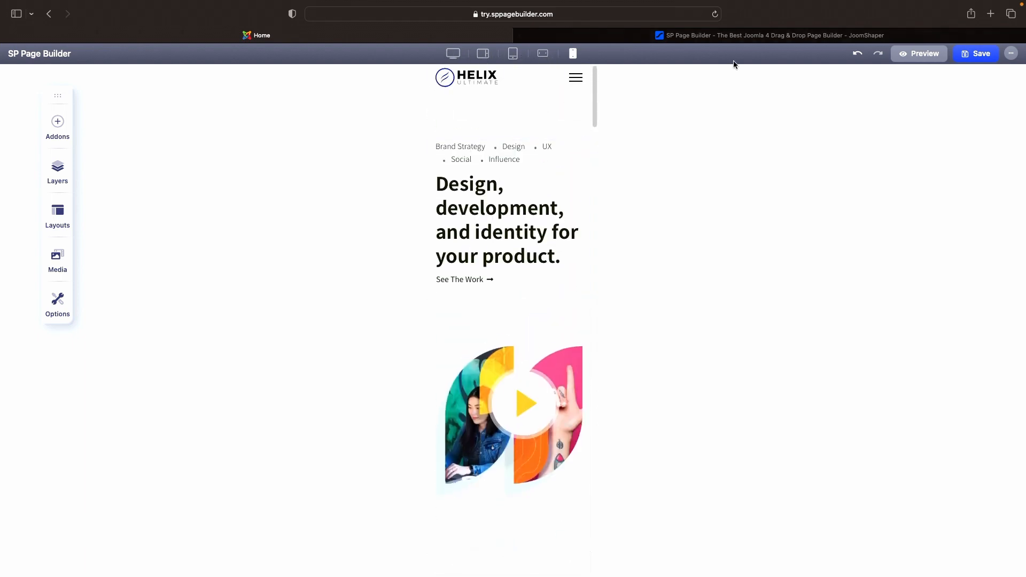
left_click(453, 54)
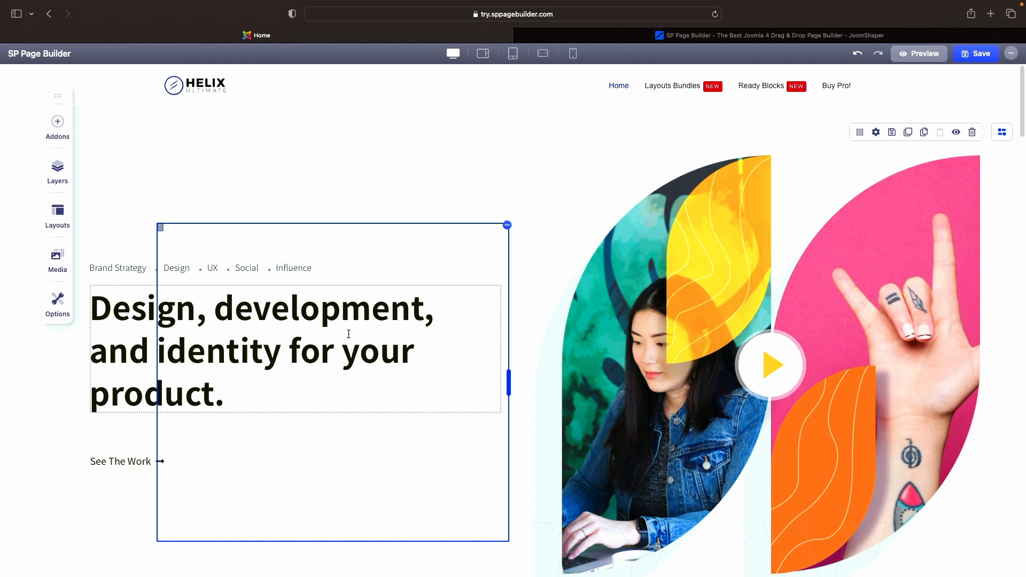
- Delete the hero column containing the "Design, development, and identity" text and undo the deletion
left_click(507, 226)
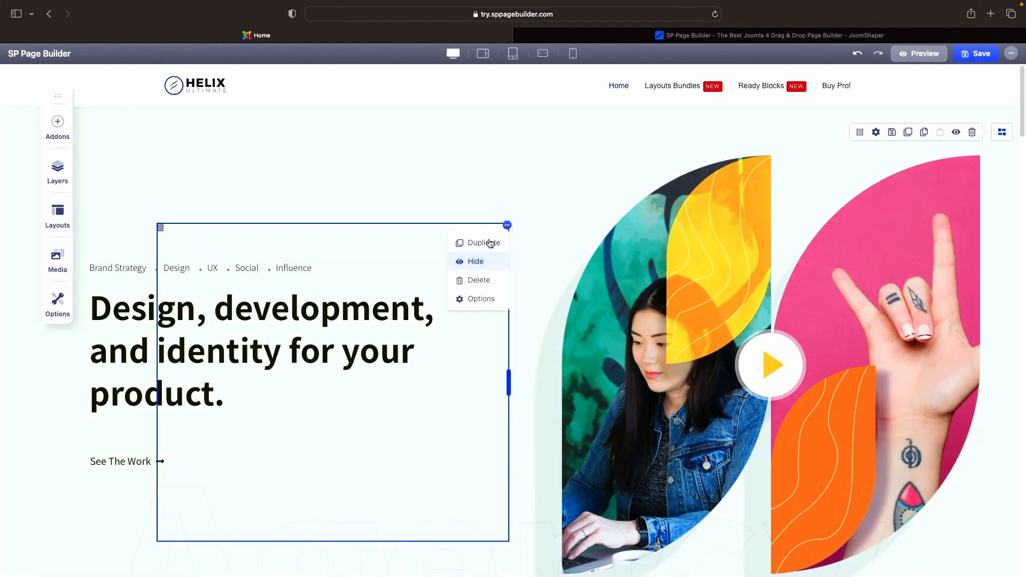
left_click(481, 284)
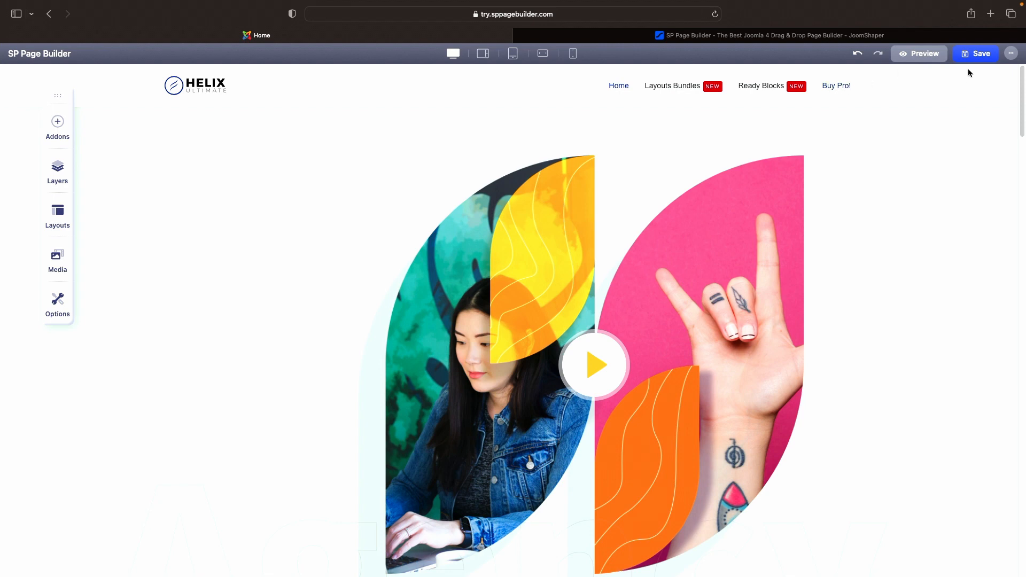
mouse_move(954, 142)
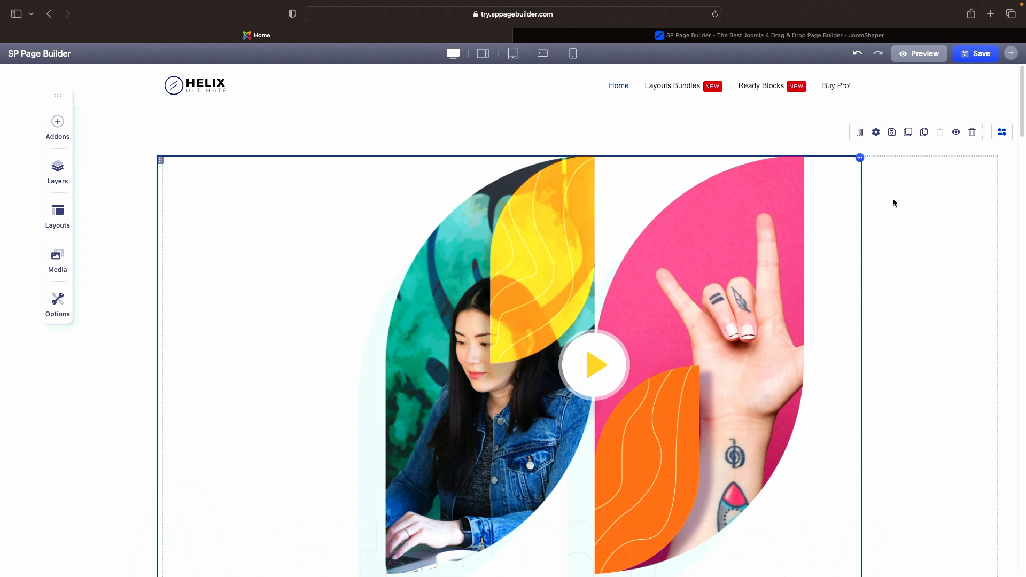
left_click(859, 59)
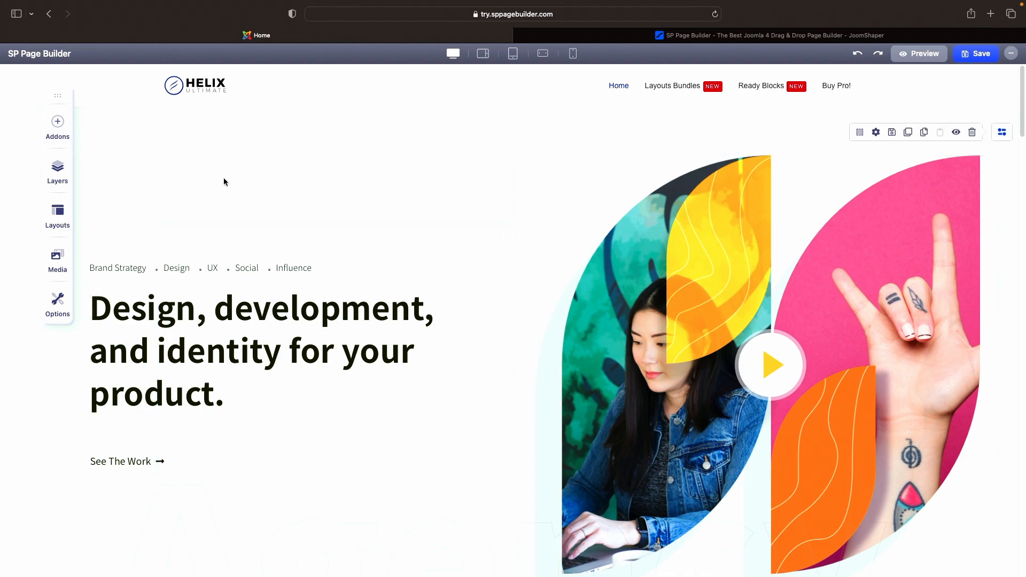
- Examine the agency text, service cards and case study section in desktop view and return to the hero section
scroll(636, 296, "down", 6)
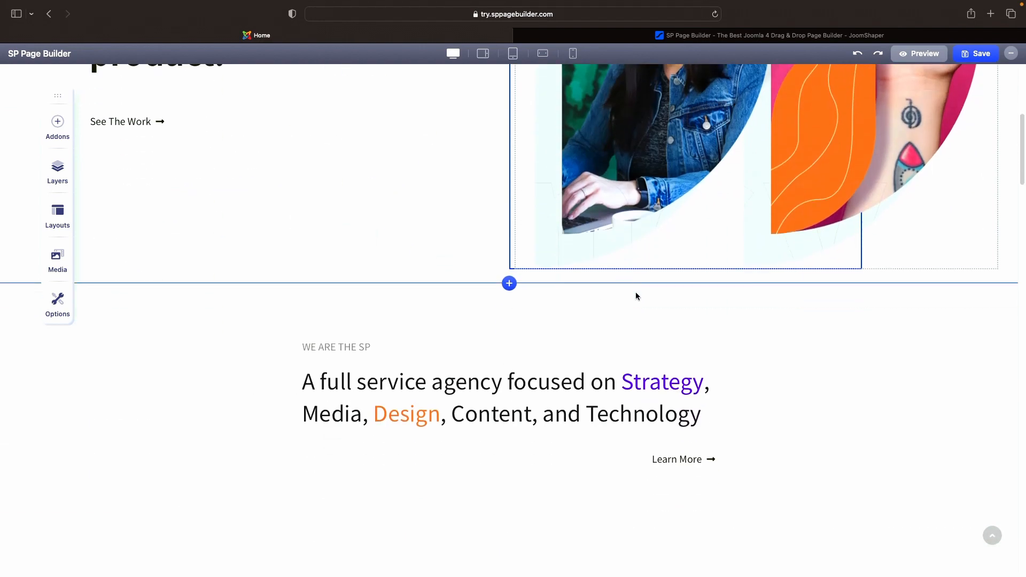
scroll(636, 296, "down", 5)
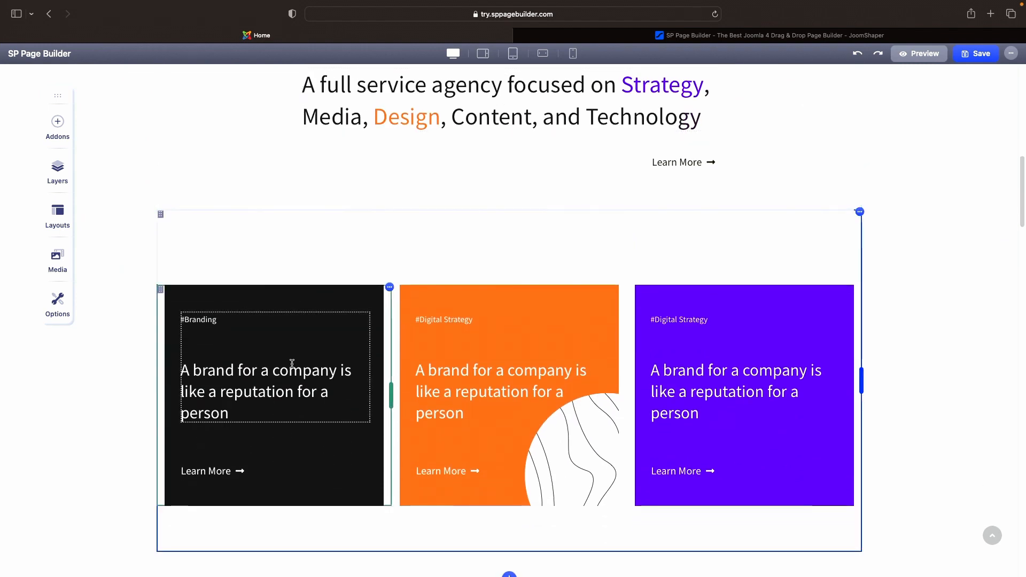
scroll(689, 350, "up", 1)
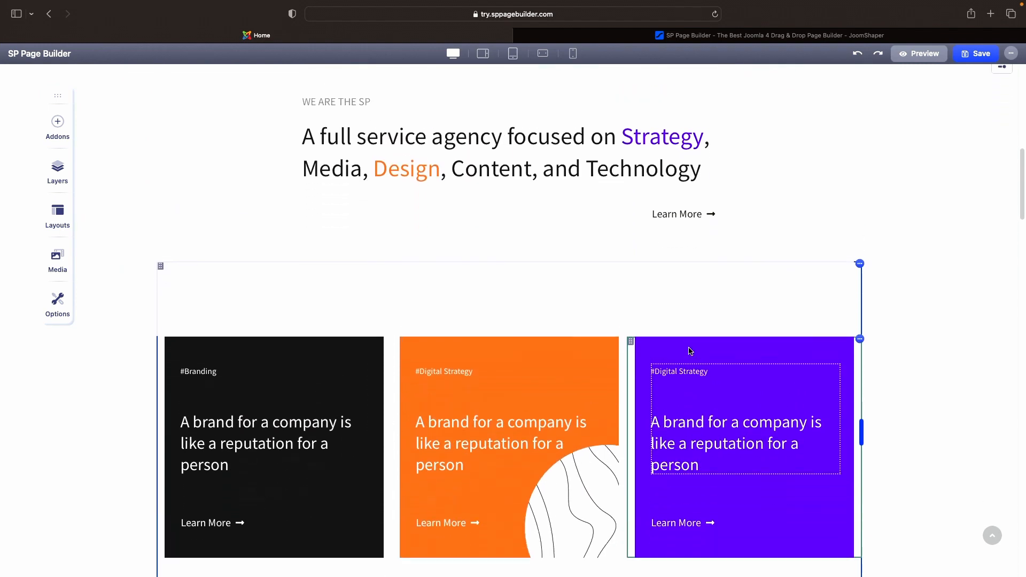
scroll(689, 350, "down", 5)
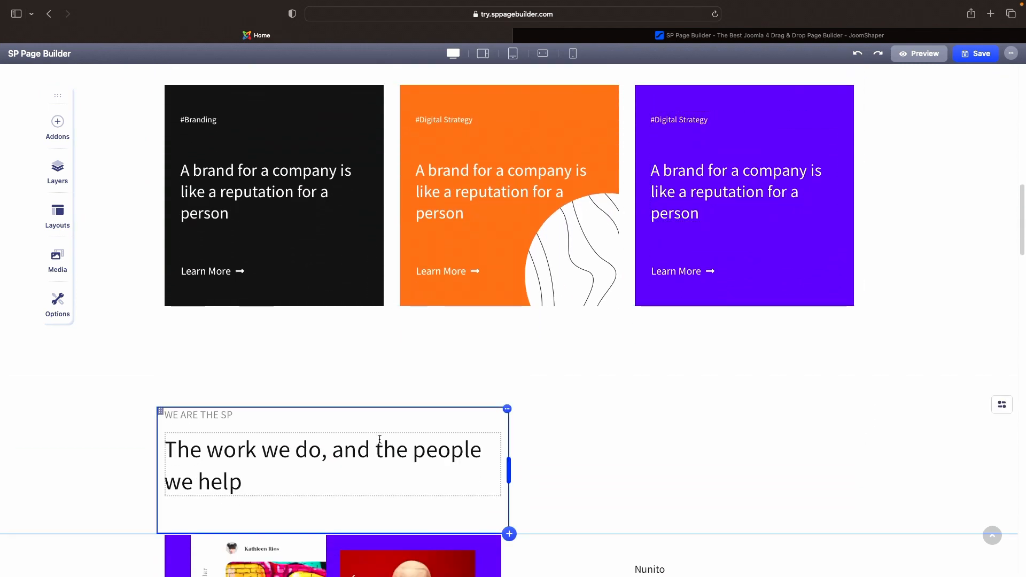
scroll(620, 441, "down", 3)
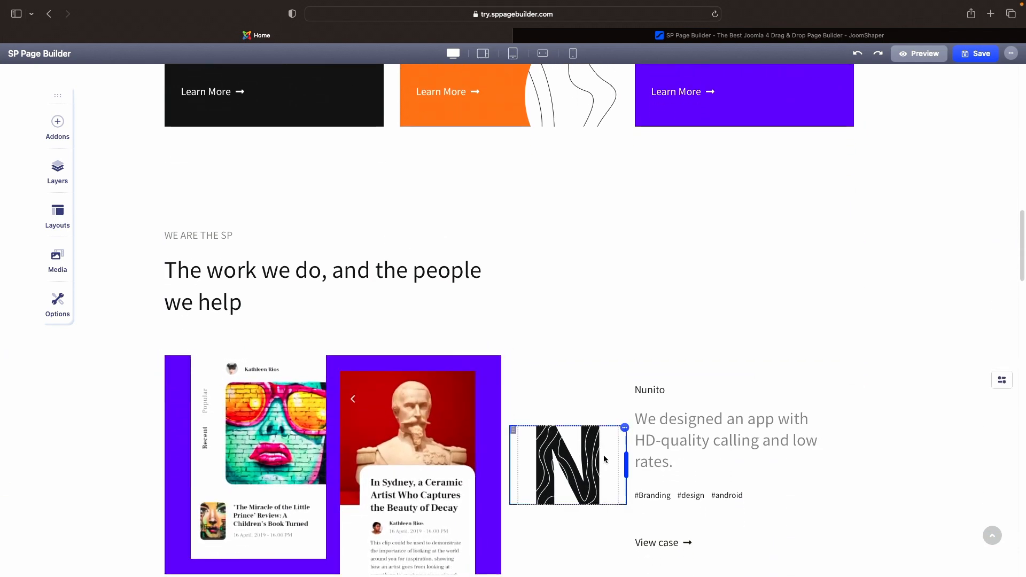
scroll(719, 419, "up", 15)
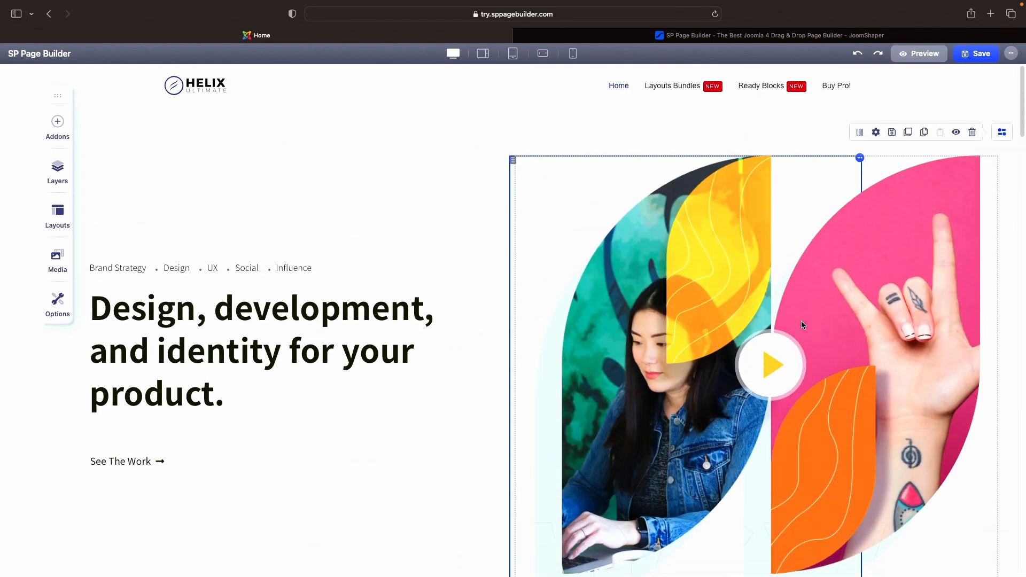
- Preview the Home page and examine its sections and animations down to the case studies
left_click(916, 55)
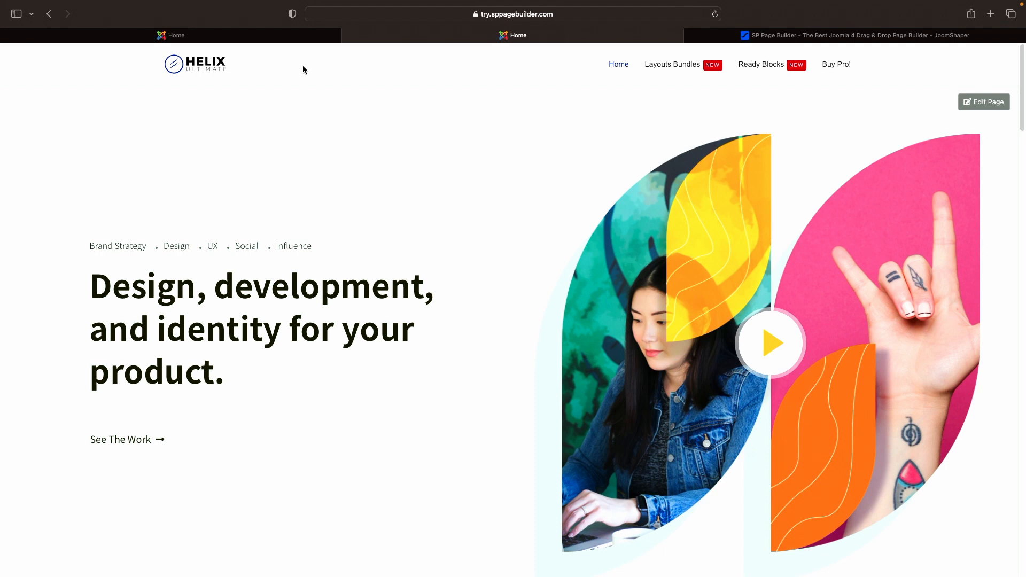
scroll(397, 143, "down", 5)
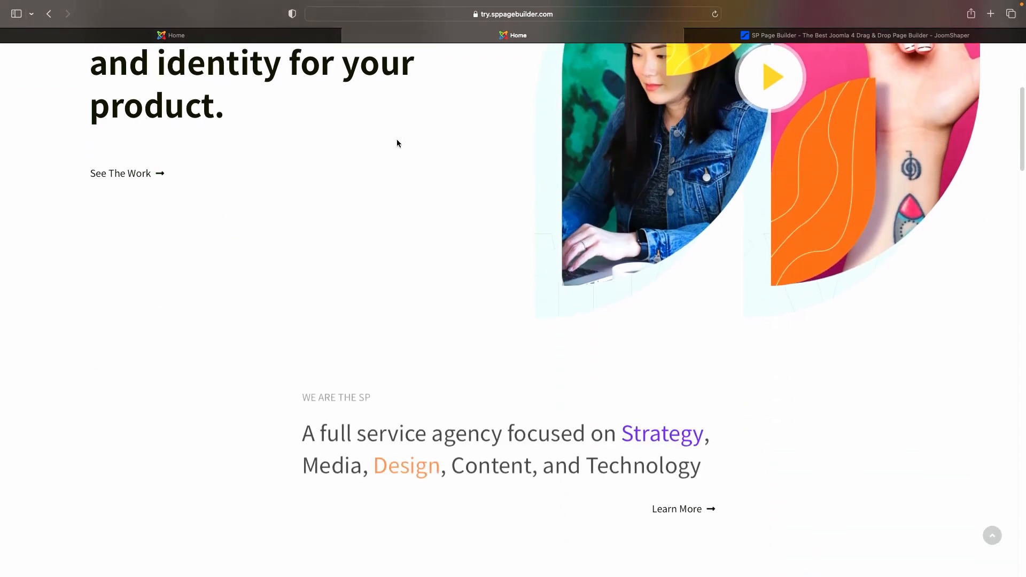
scroll(397, 143, "down", 12)
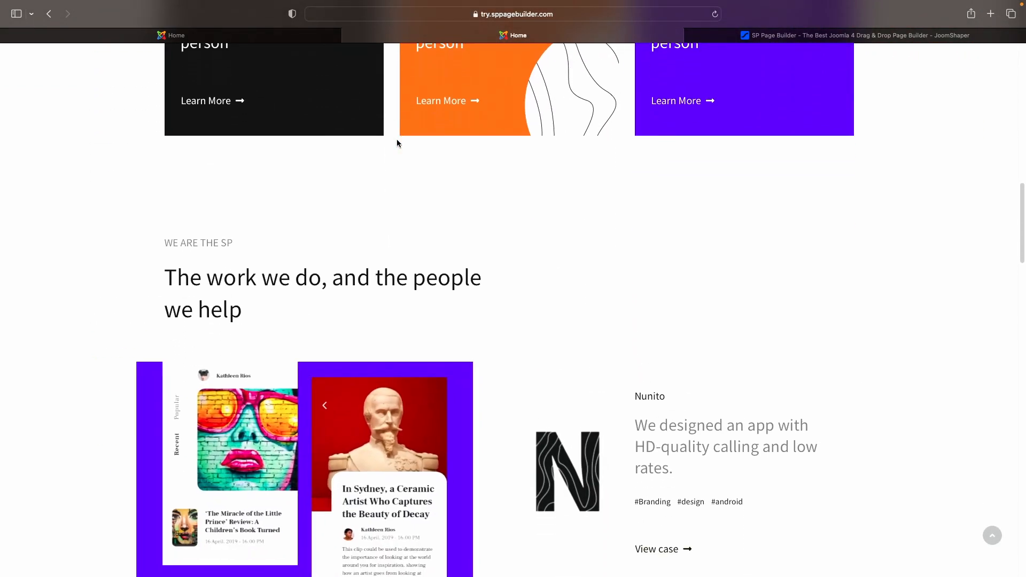
scroll(397, 142, "down", 6)
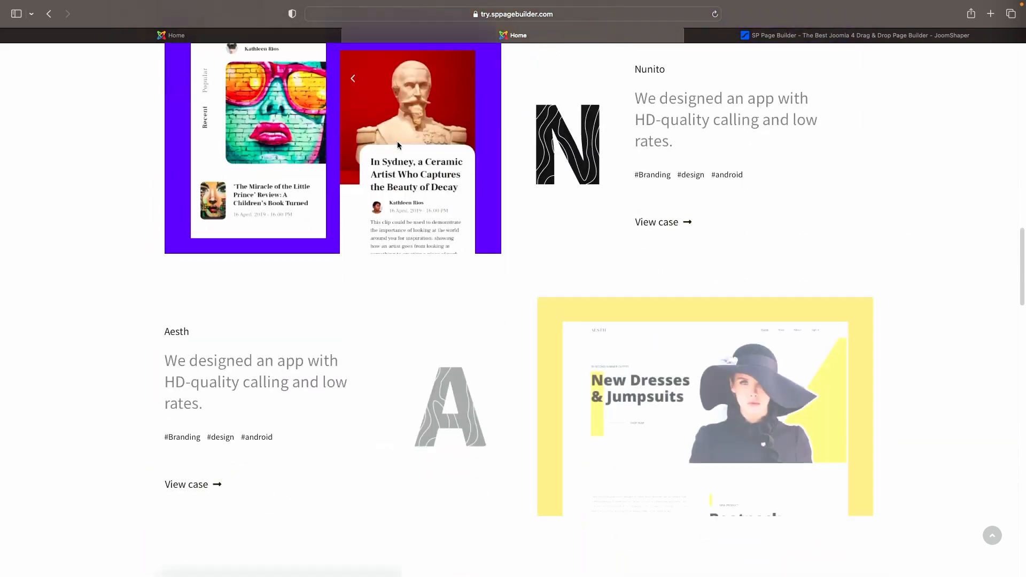
scroll(397, 141, "down", 2)
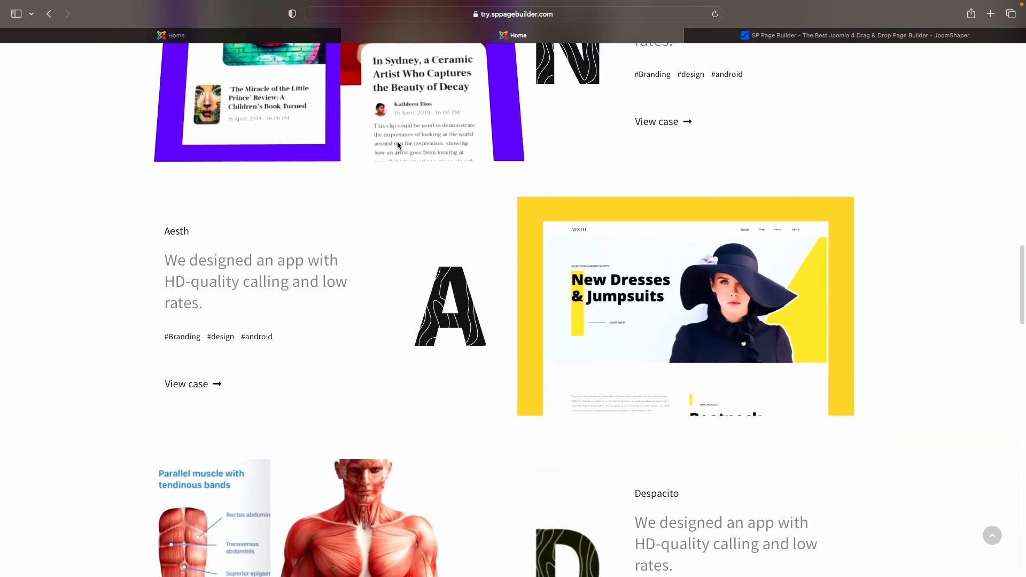
scroll(397, 142, "up", 20)
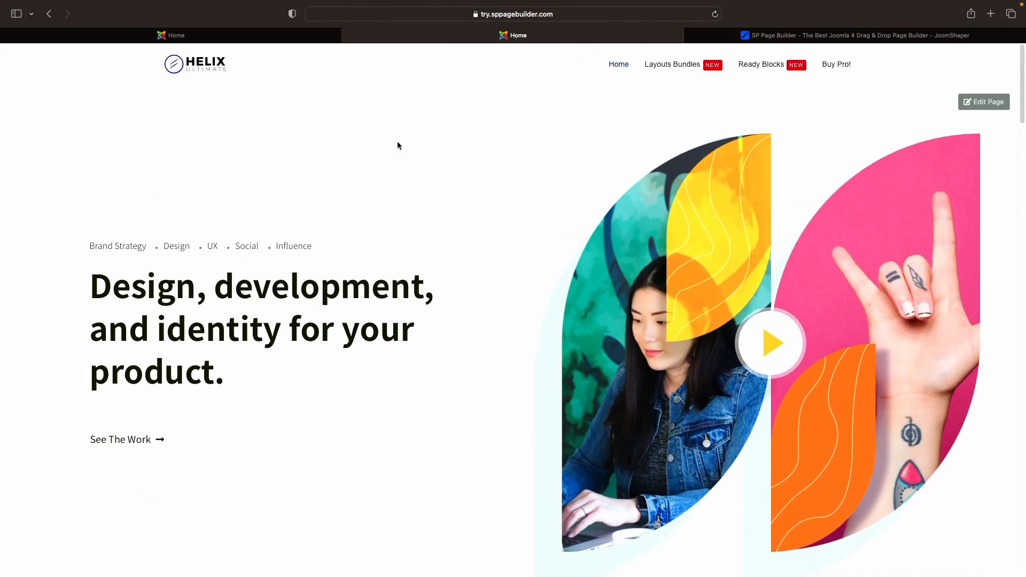
- Go back to the page editor and review the sections down to the testimonials
left_click(271, 38)
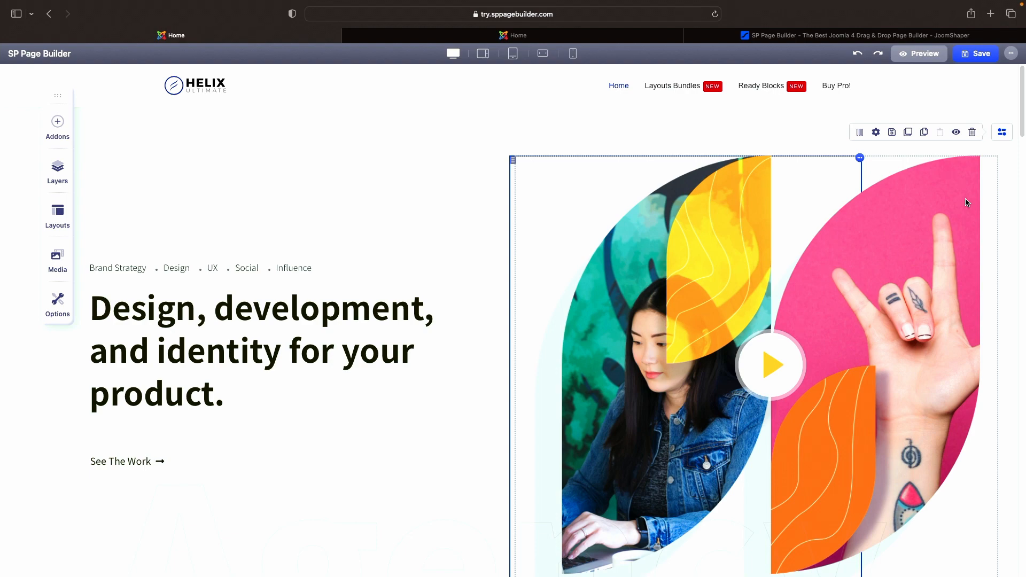
scroll(967, 203, "down", 15)
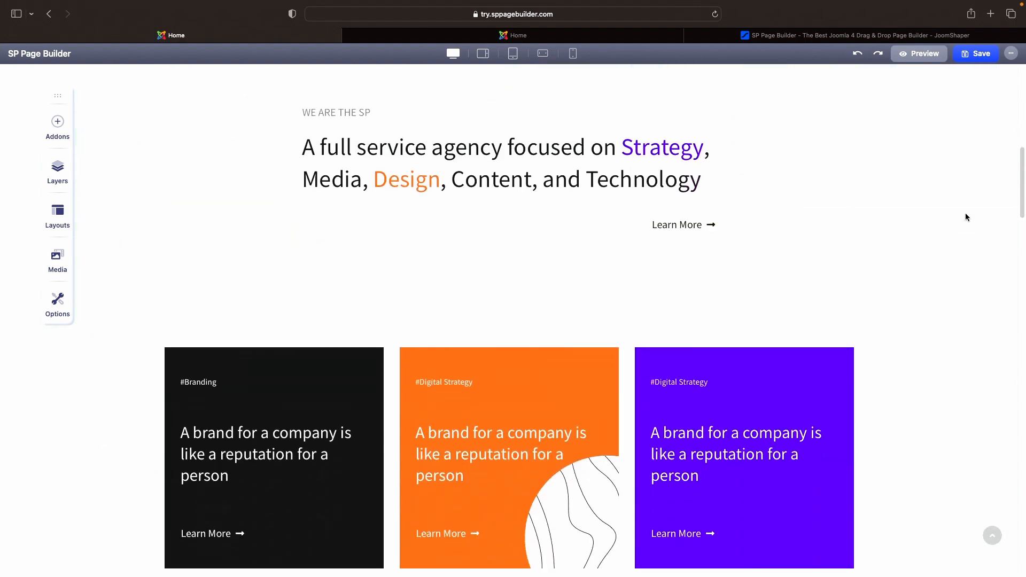
scroll(965, 214, "down", 15)
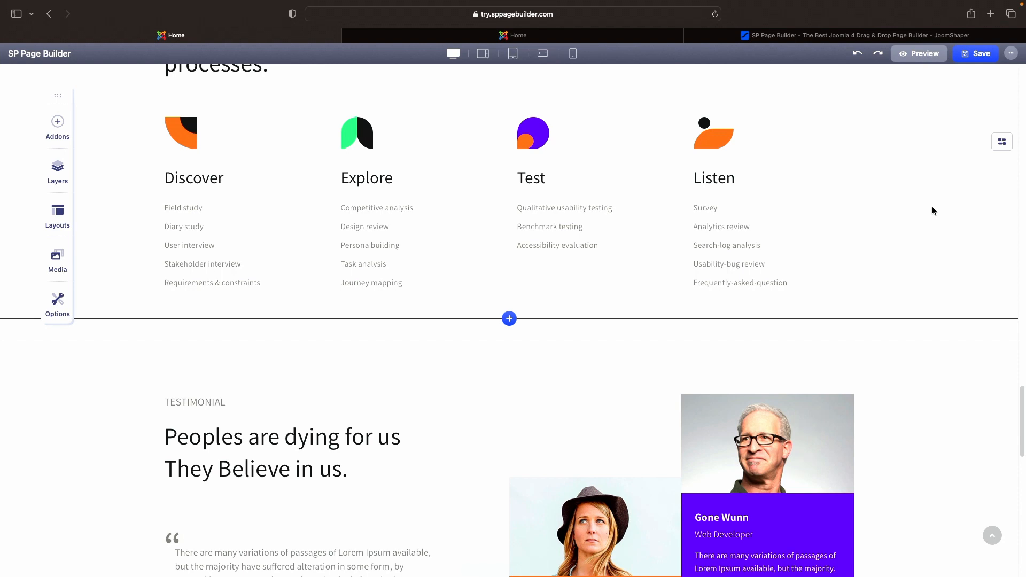
scroll(932, 210, "up", 10)
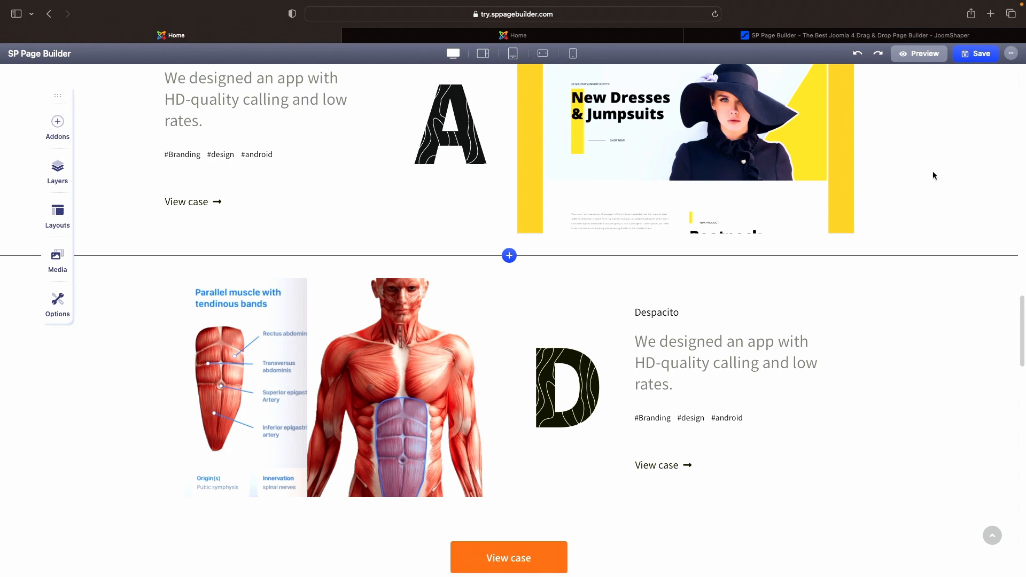
scroll(932, 171, "up", 20)
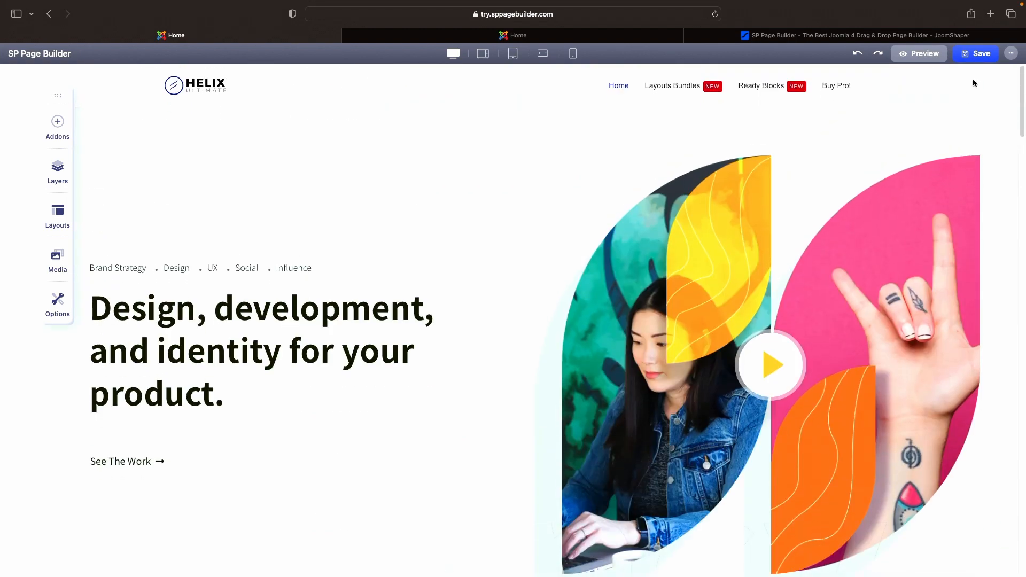
- Close the page editor, confirm leaving the page and reopen the Home page for editing
mouse_move(945, 131)
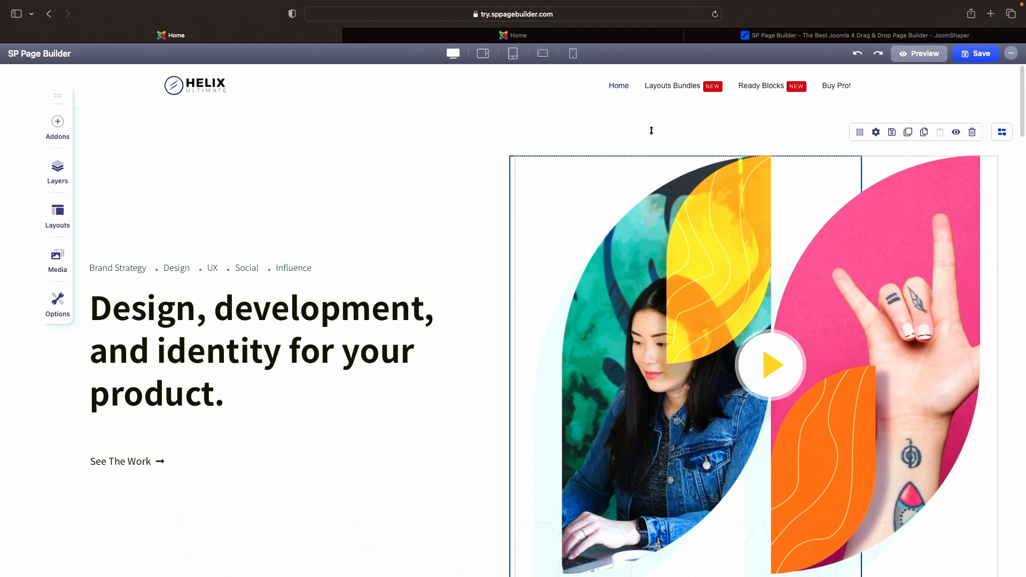
left_click(1010, 56)
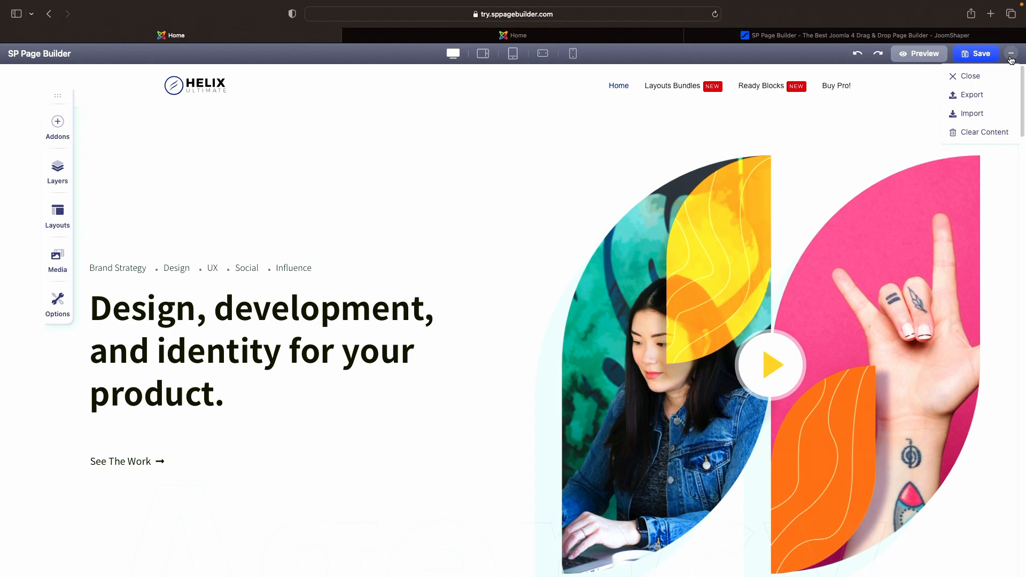
left_click(971, 76)
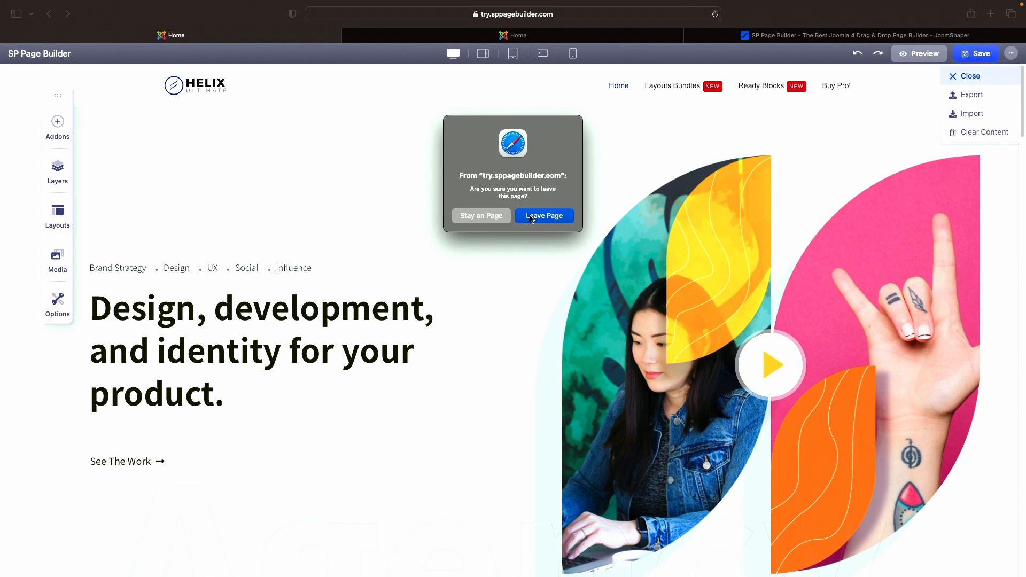
left_click(533, 217)
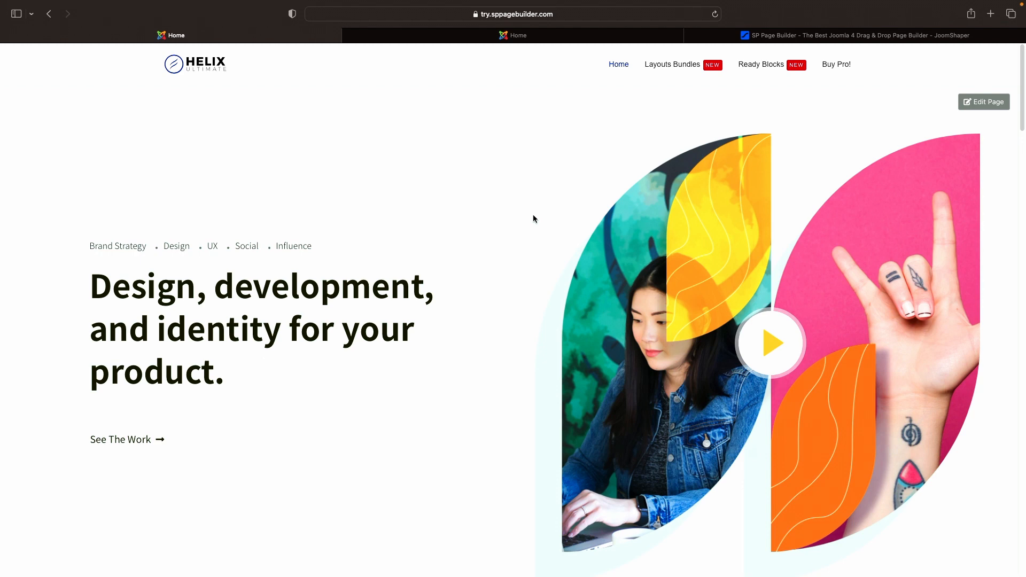
left_click(982, 104)
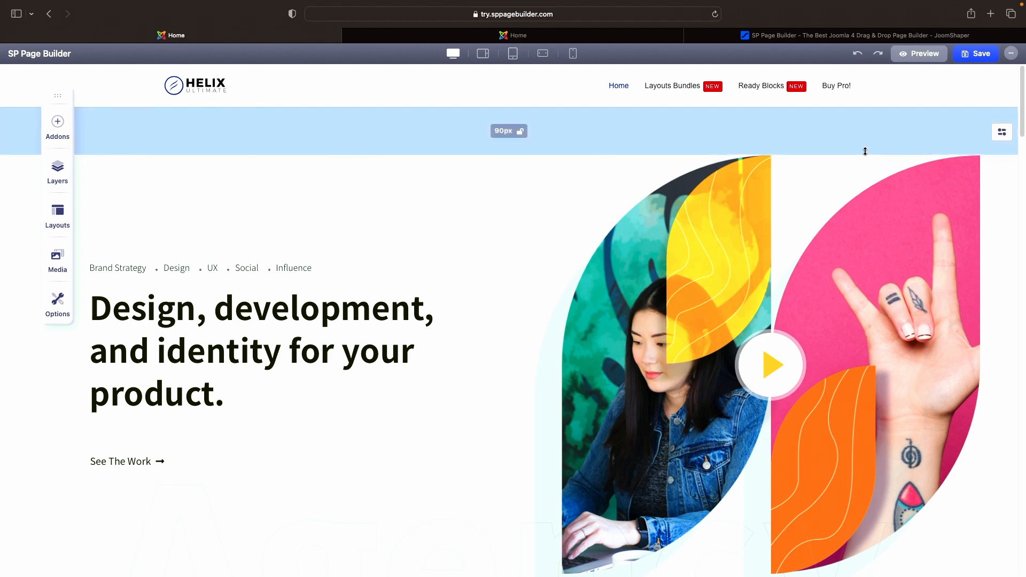
- Open the file chooser for importing a page, look through the Documents folder and cancel the import
left_click(1010, 55)
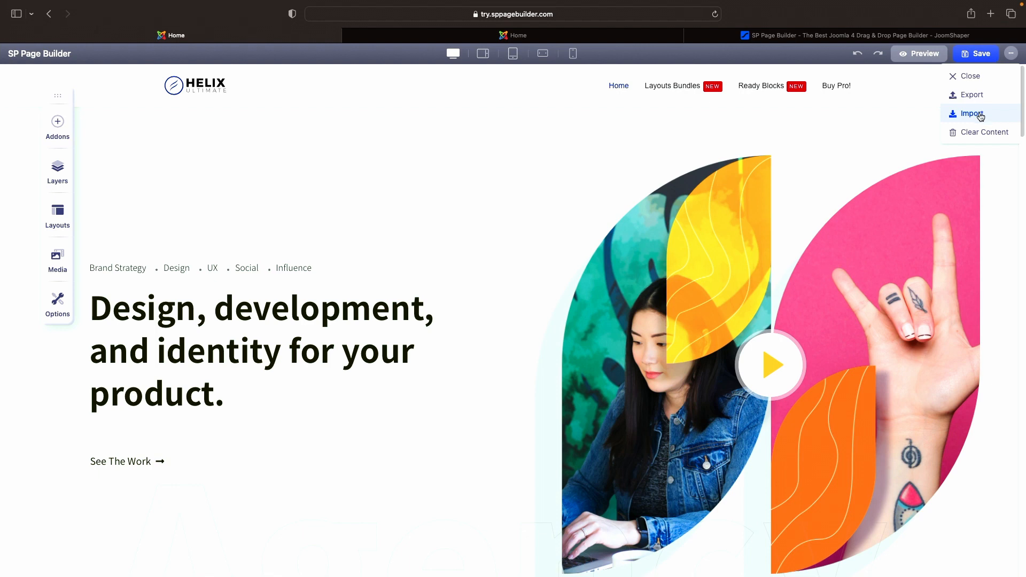
left_click(981, 116)
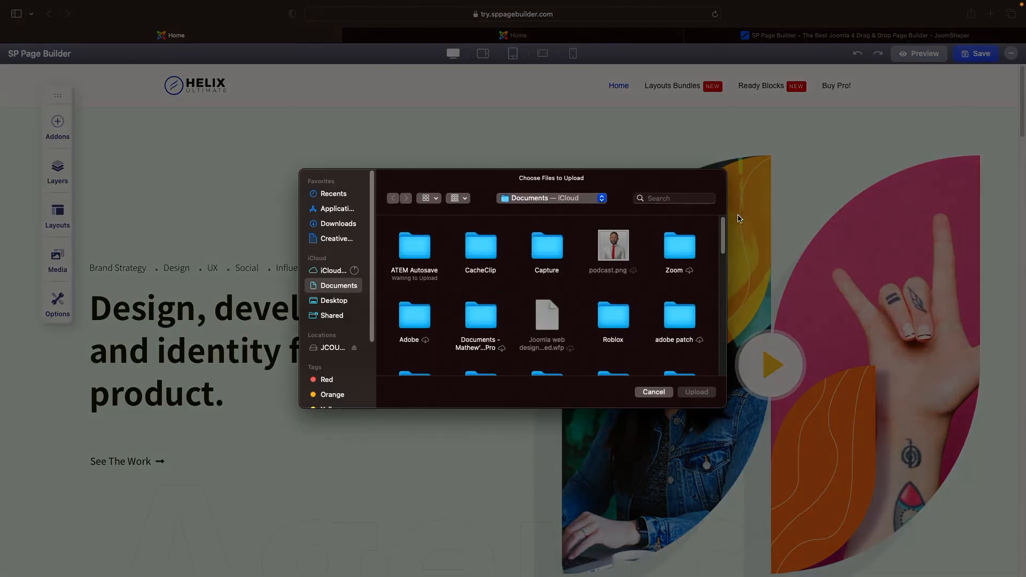
scroll(690, 269, "down", 1)
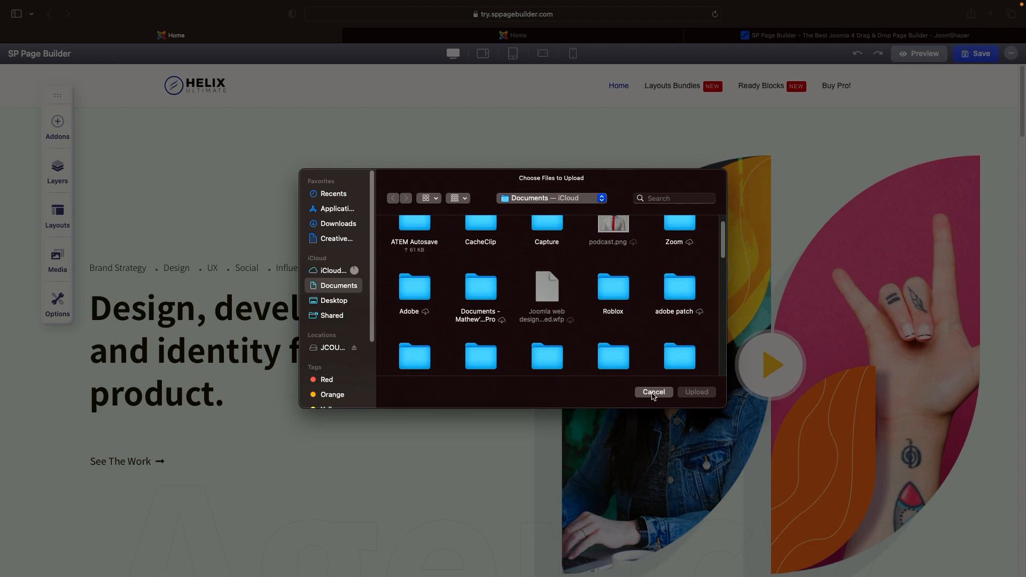
left_click(653, 393)
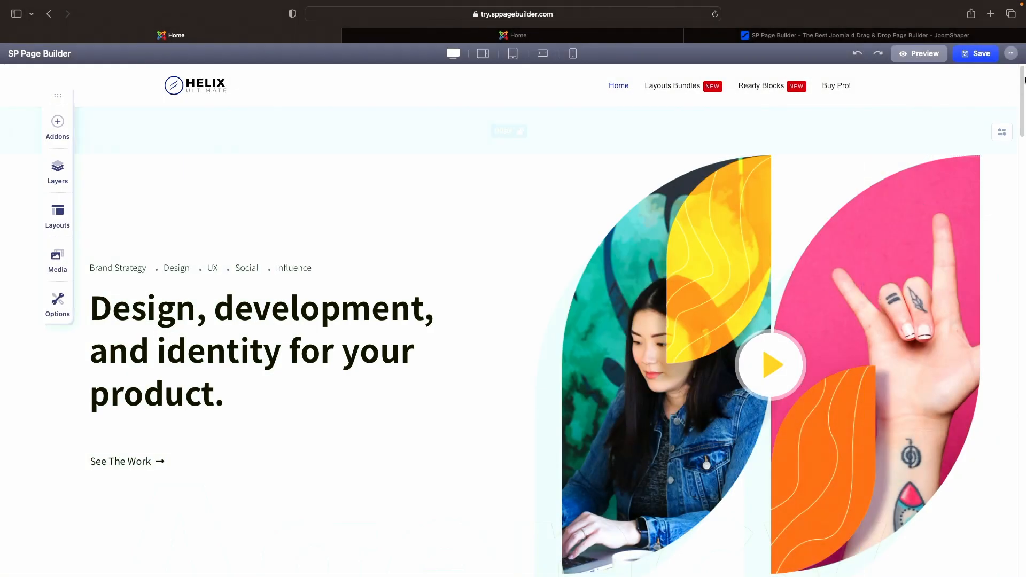
- Clear all content from the Home page and confirm the clearing
left_click(1010, 53)
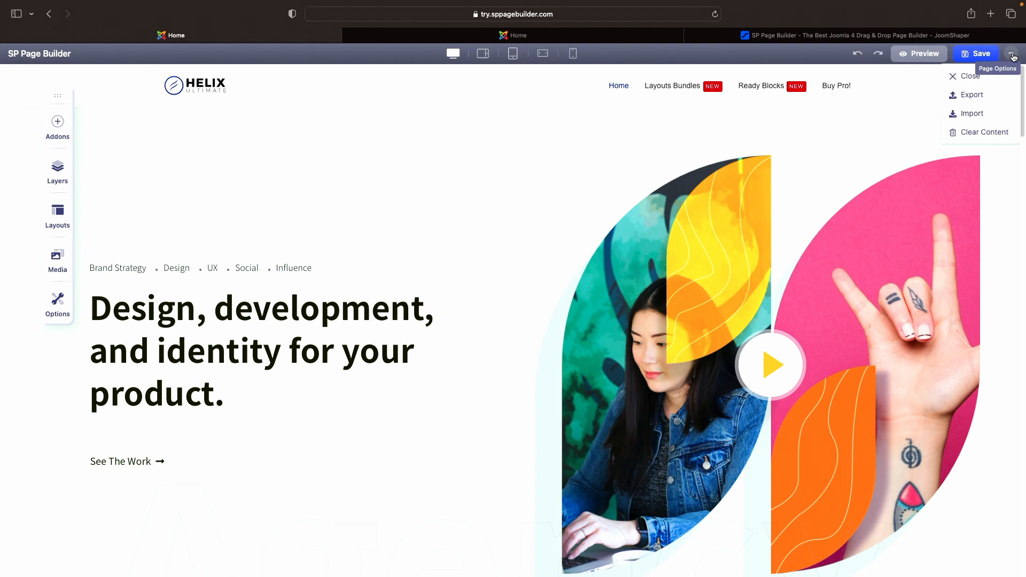
left_click(984, 134)
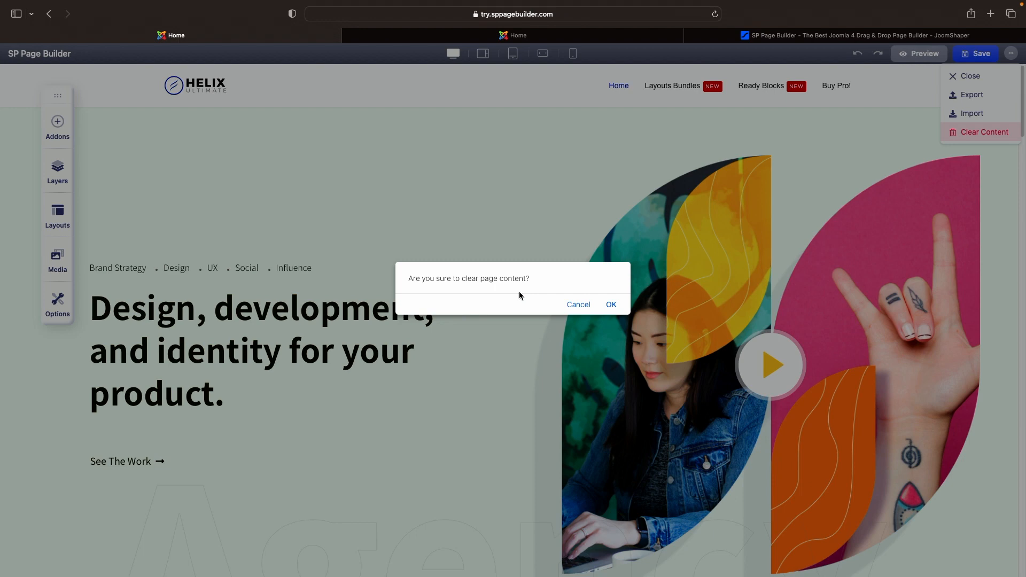
left_click(612, 305)
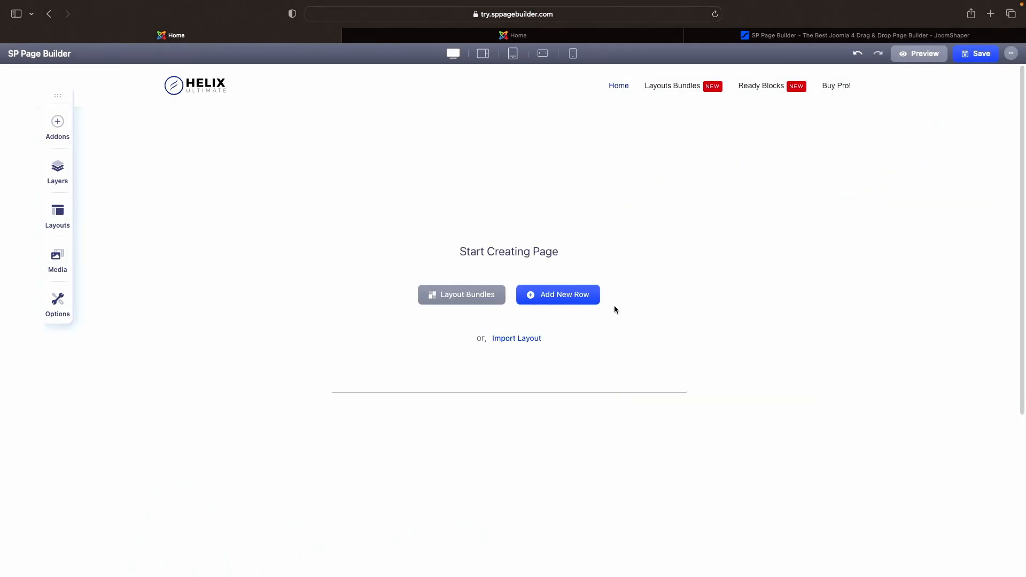